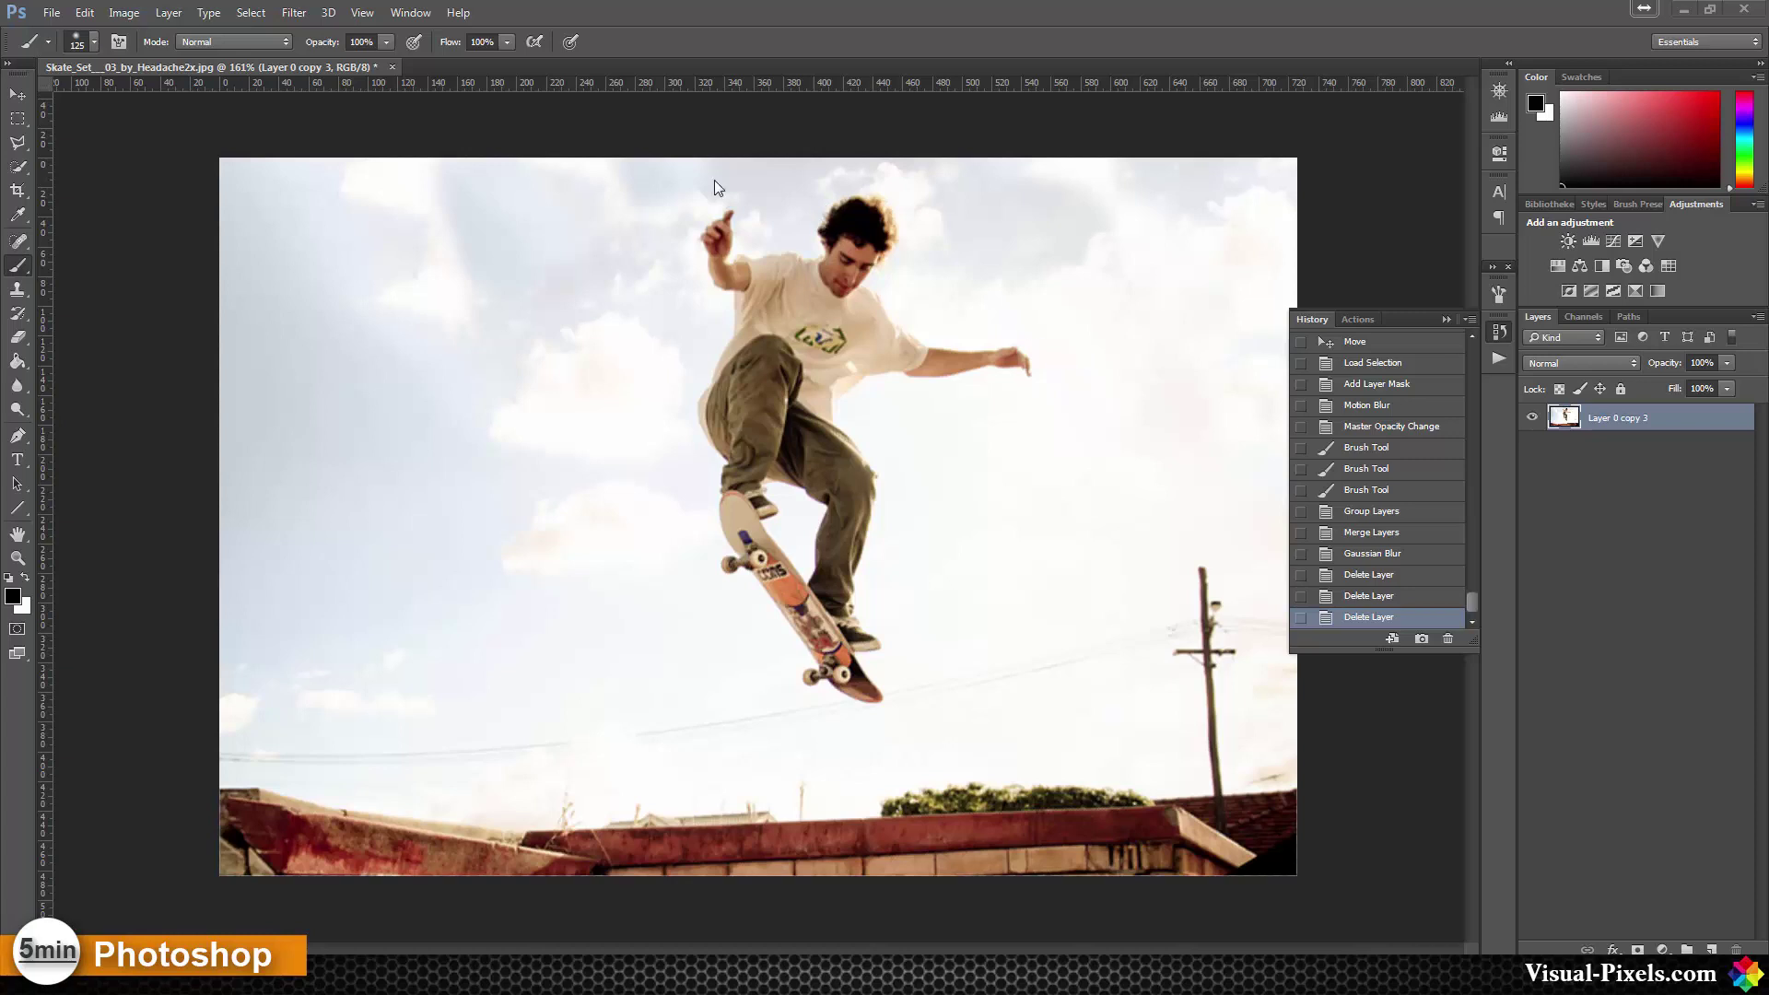
Step: With Quick Selection, collapse the History panel and select the skater's head, shirt, limbs and skateboard
left_click(19, 168)
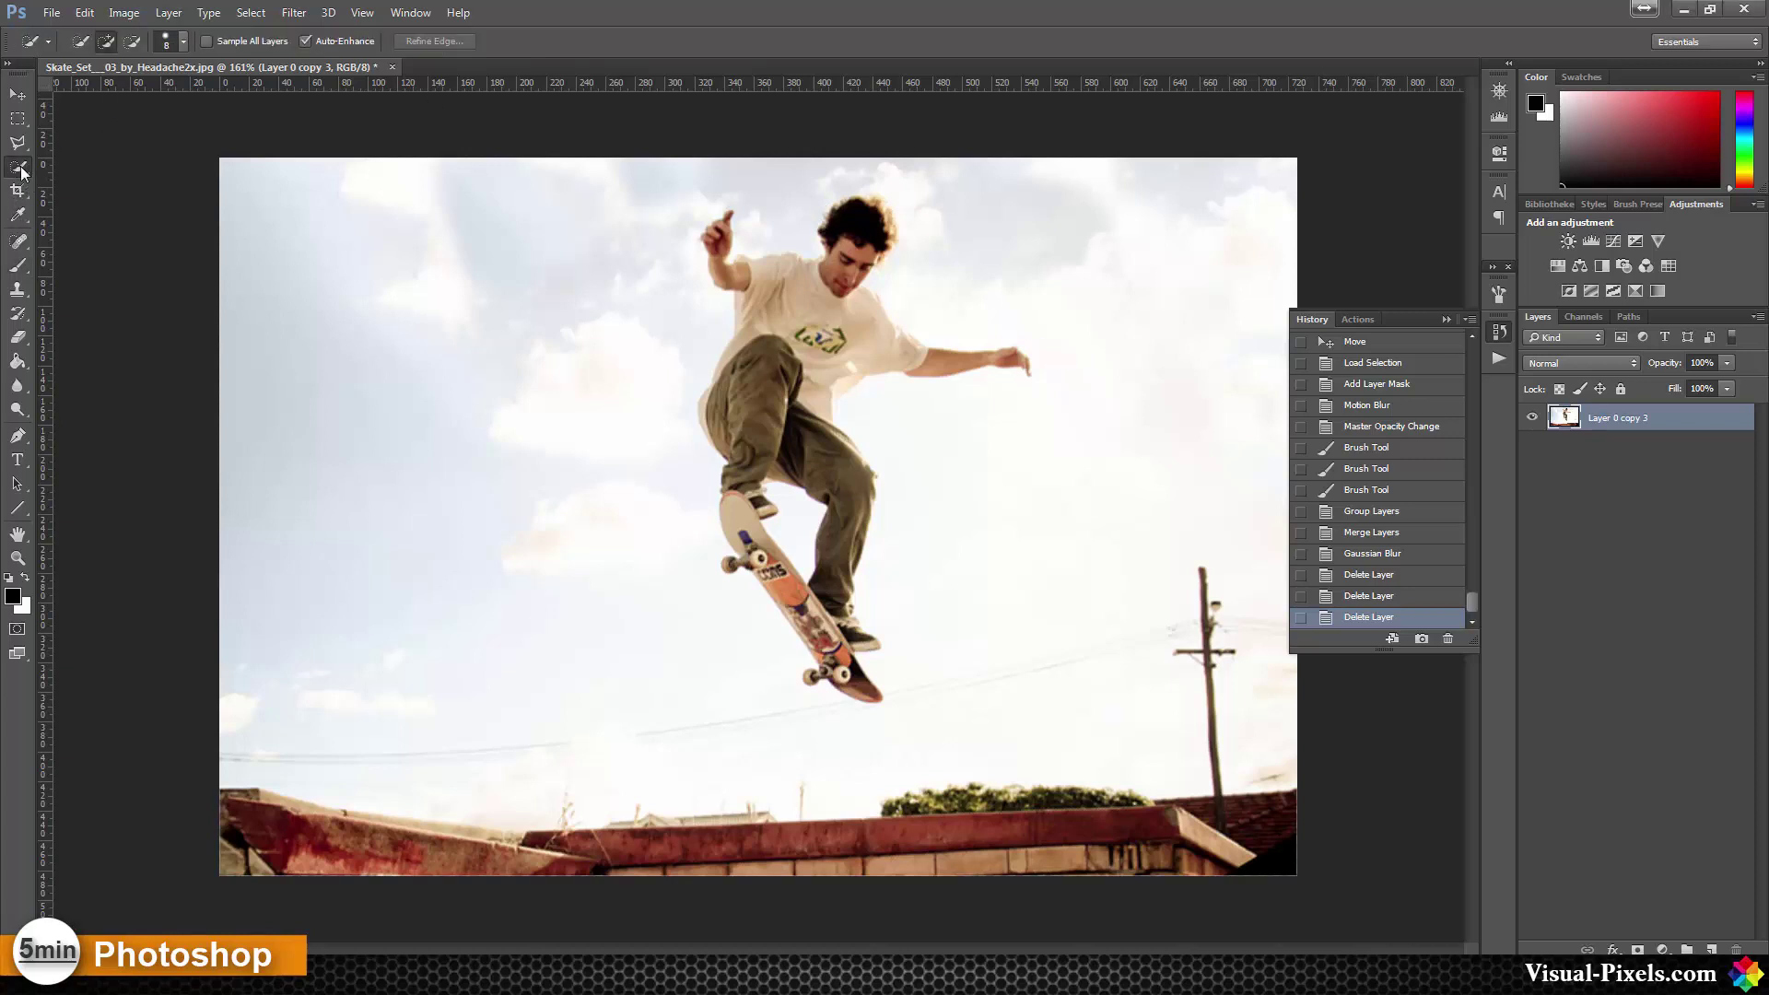
left_click(1500, 340)
mouse_move(852, 225)
left_mouse_down()
mouse_move(785, 341)
mouse_move(731, 274)
left_mouse_up()
mouse_move(860, 322)
left_mouse_down()
mouse_move(921, 361)
mouse_move(1018, 362)
mouse_move(885, 314)
left_mouse_up()
mouse_move(810, 415)
left_mouse_down()
mouse_move(849, 506)
mouse_move(754, 549)
mouse_move(739, 530)
mouse_move(842, 671)
mouse_move(811, 660)
mouse_move(817, 686)
mouse_move(847, 661)
mouse_move(871, 692)
mouse_move(860, 642)
left_mouse_up()
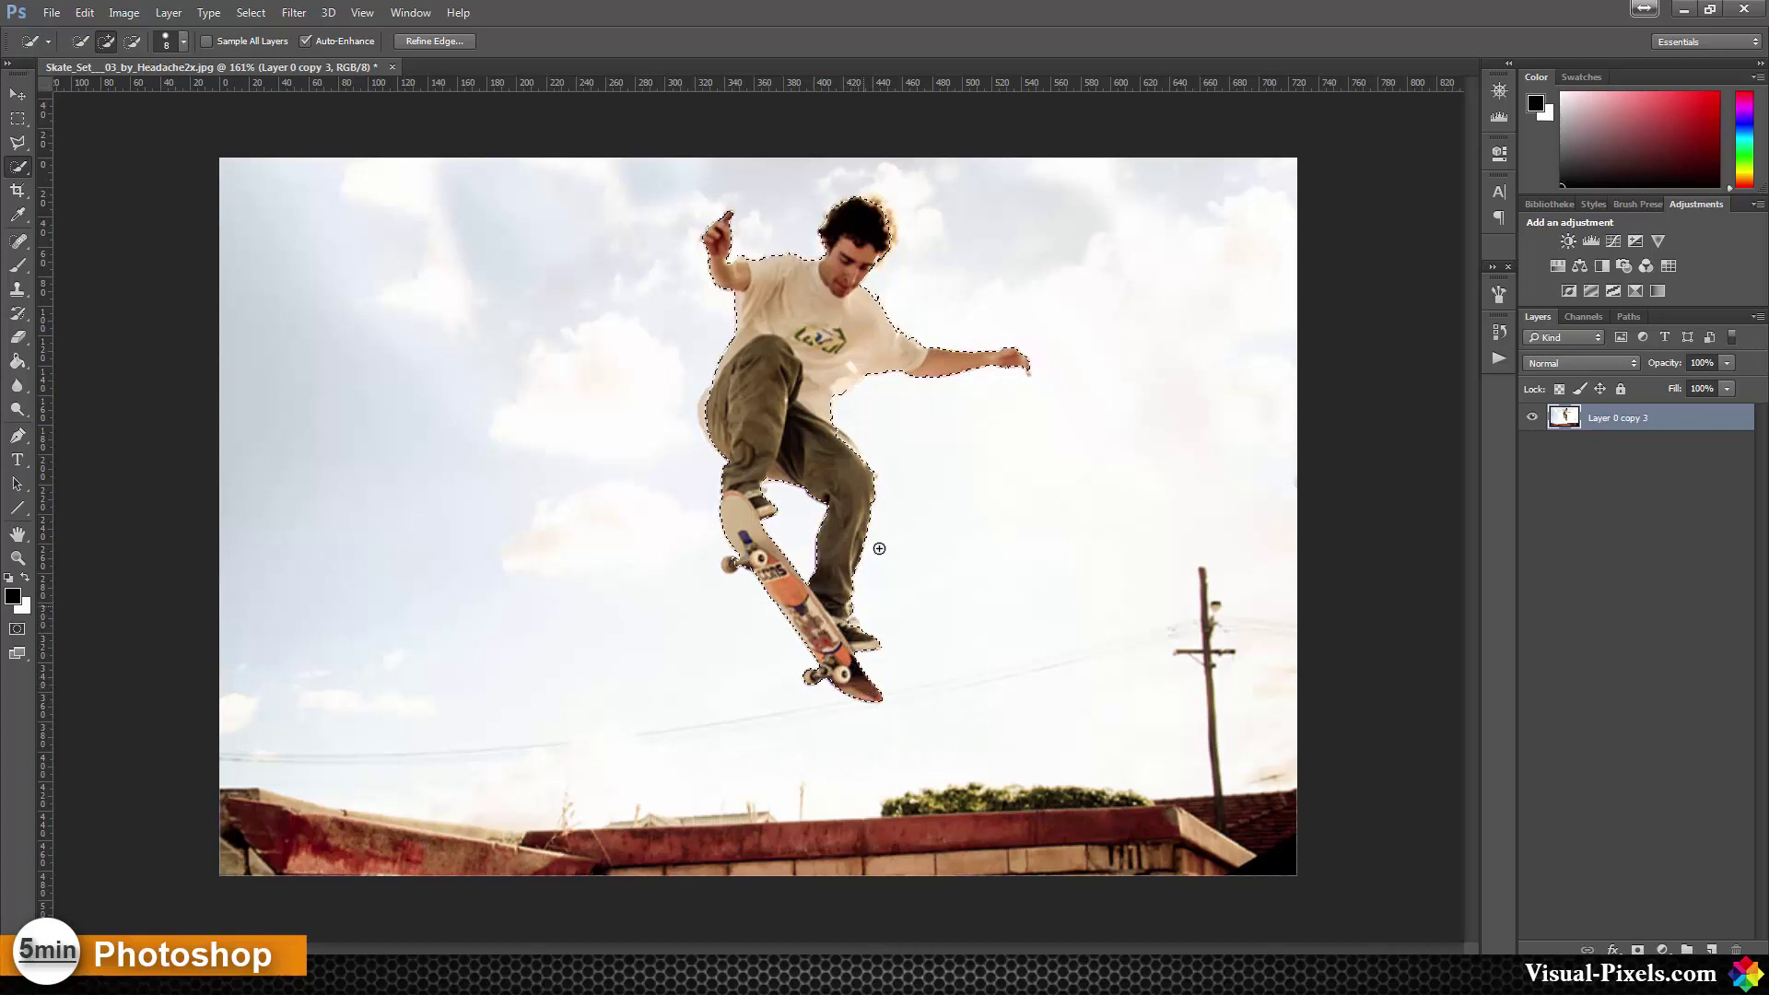
Step: Feather the skater selection edge by about 1.9 px in Refine Edge
left_click(461, 41)
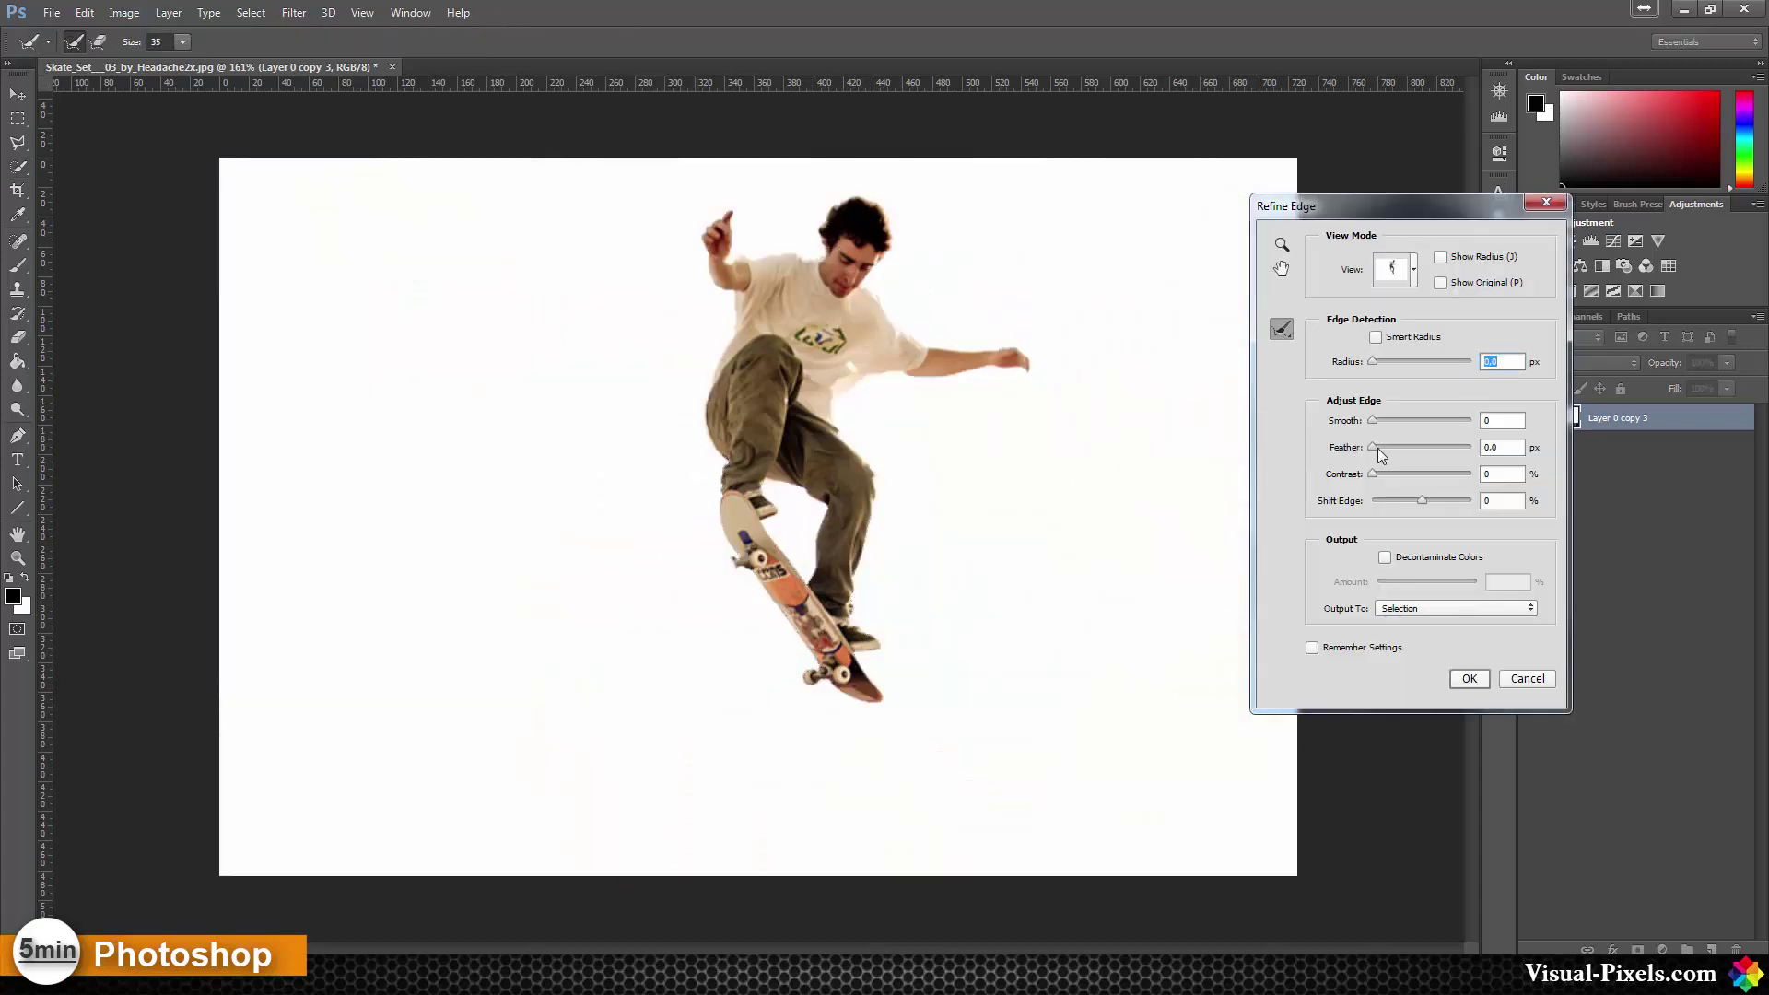
left_click_drag(1379, 447, 1386, 456)
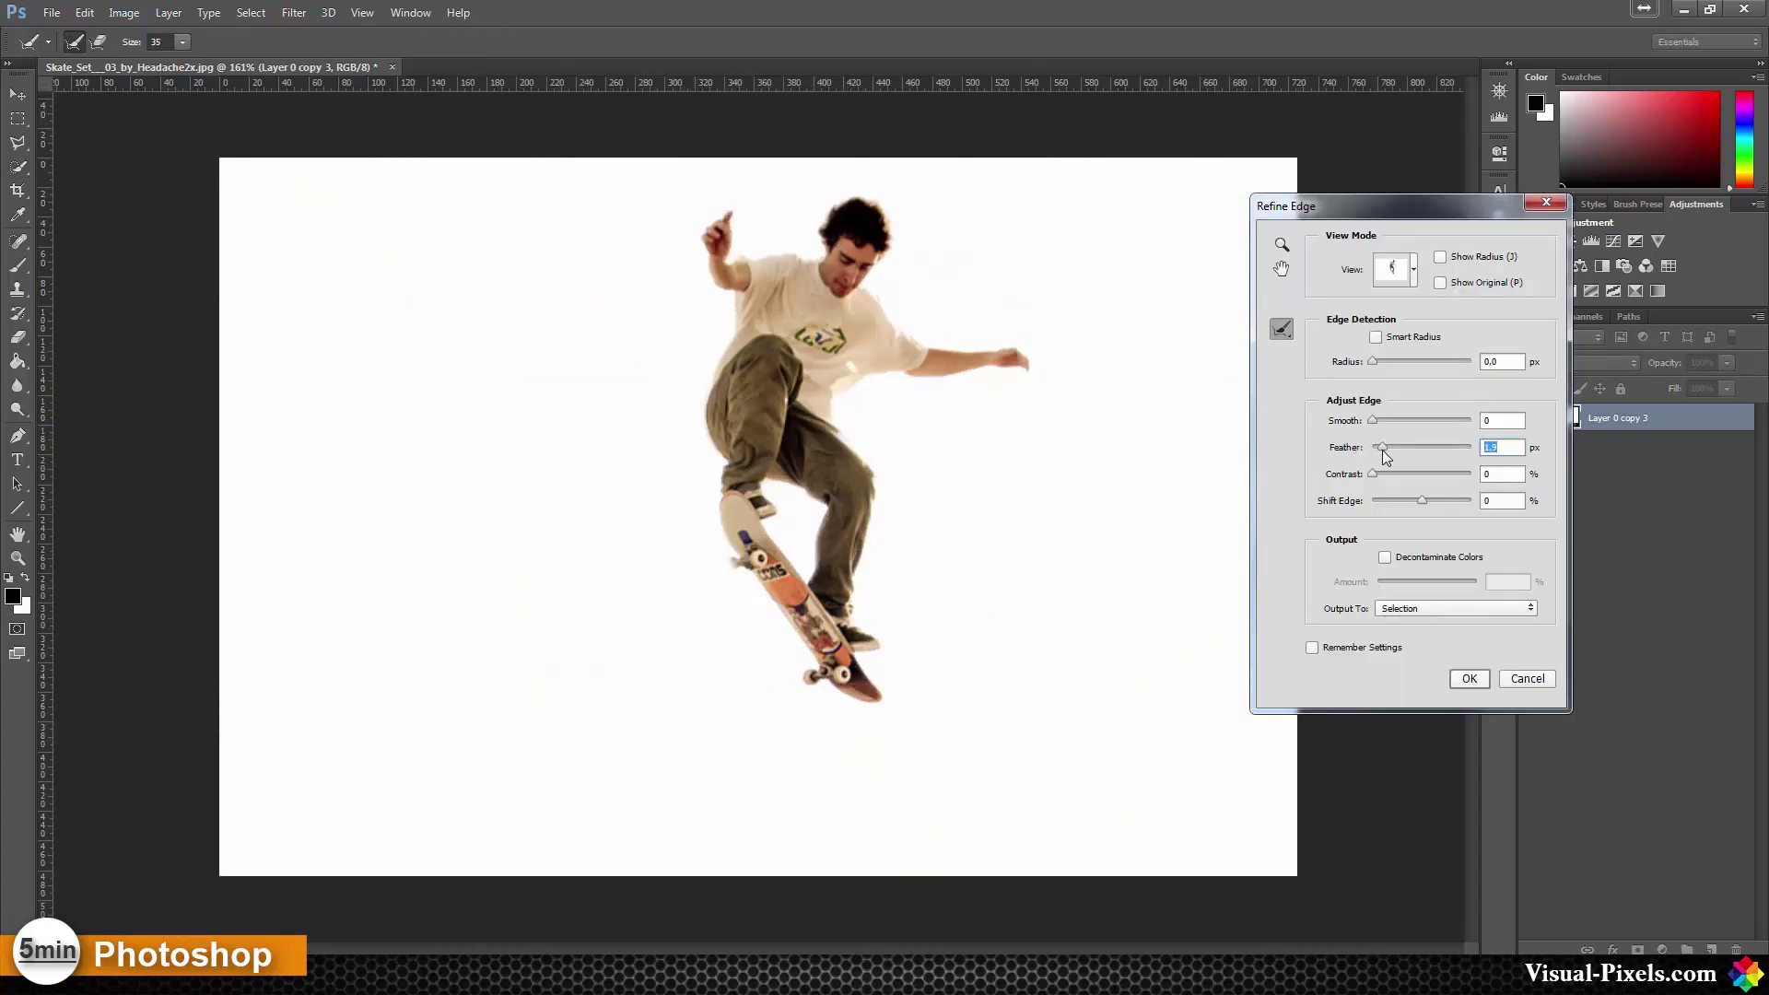
left_click(1471, 679)
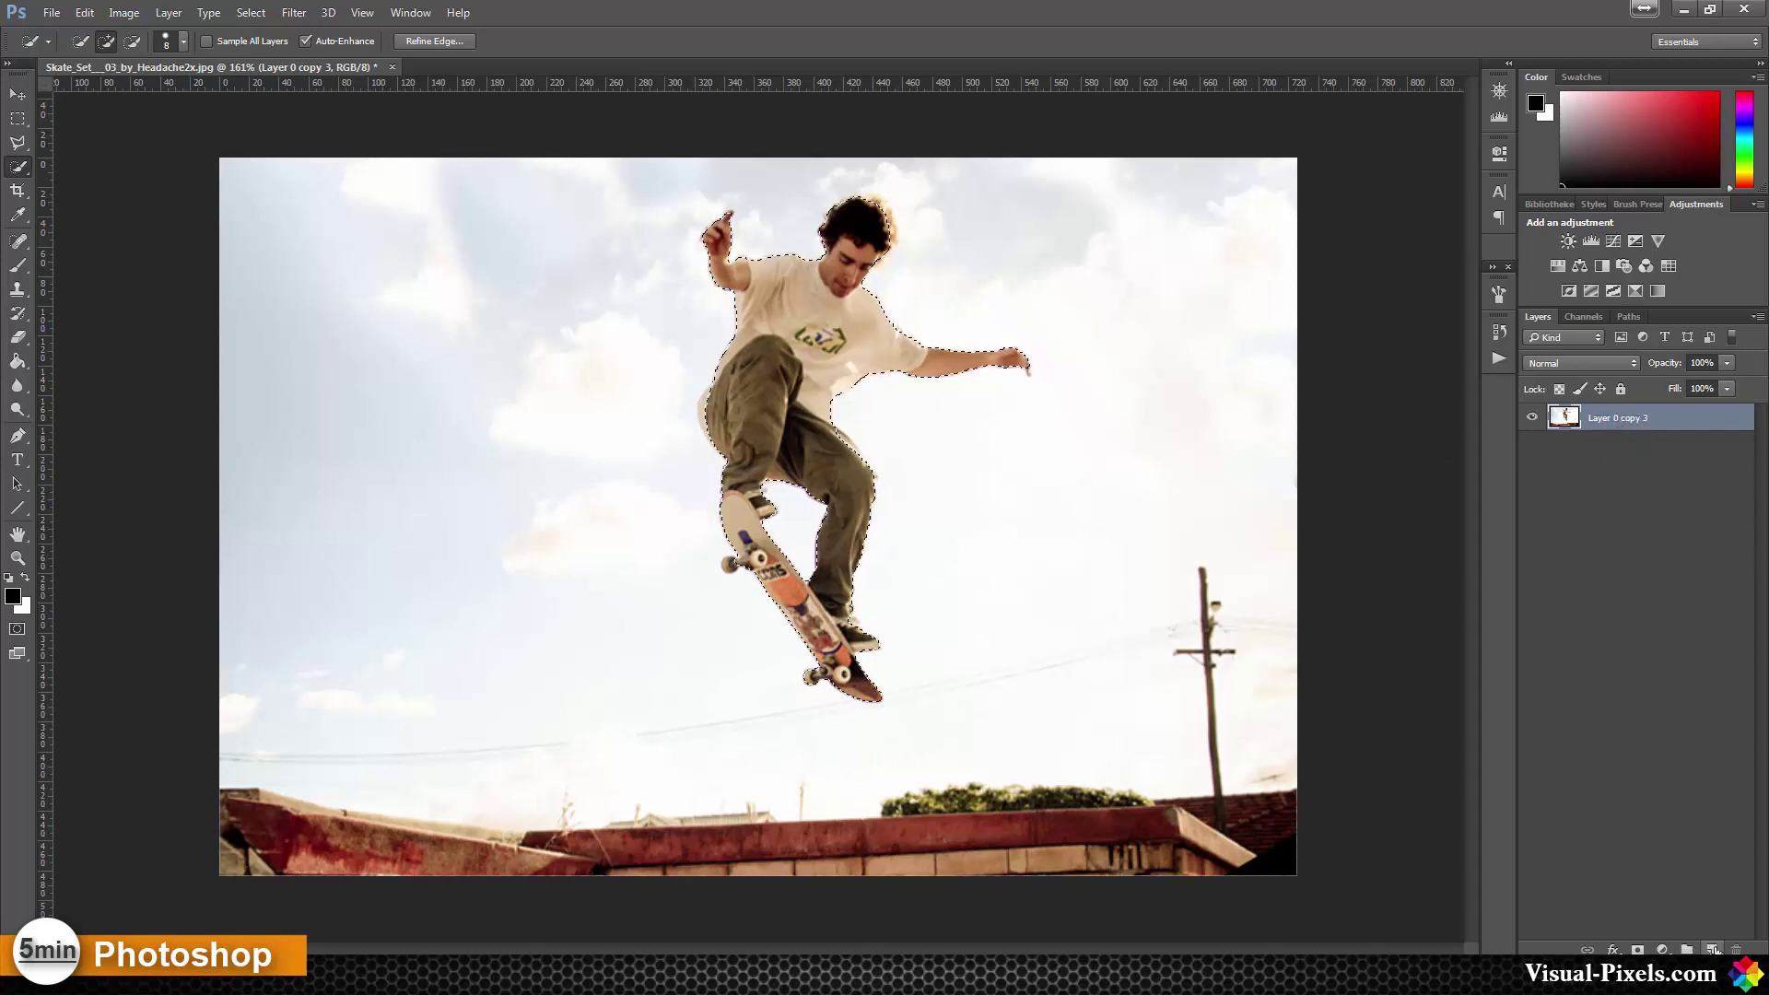
Step: Fill a new Layer 1 with a black skater silhouette, hide it, and select Layer 0 copy 3
left_click(1712, 949)
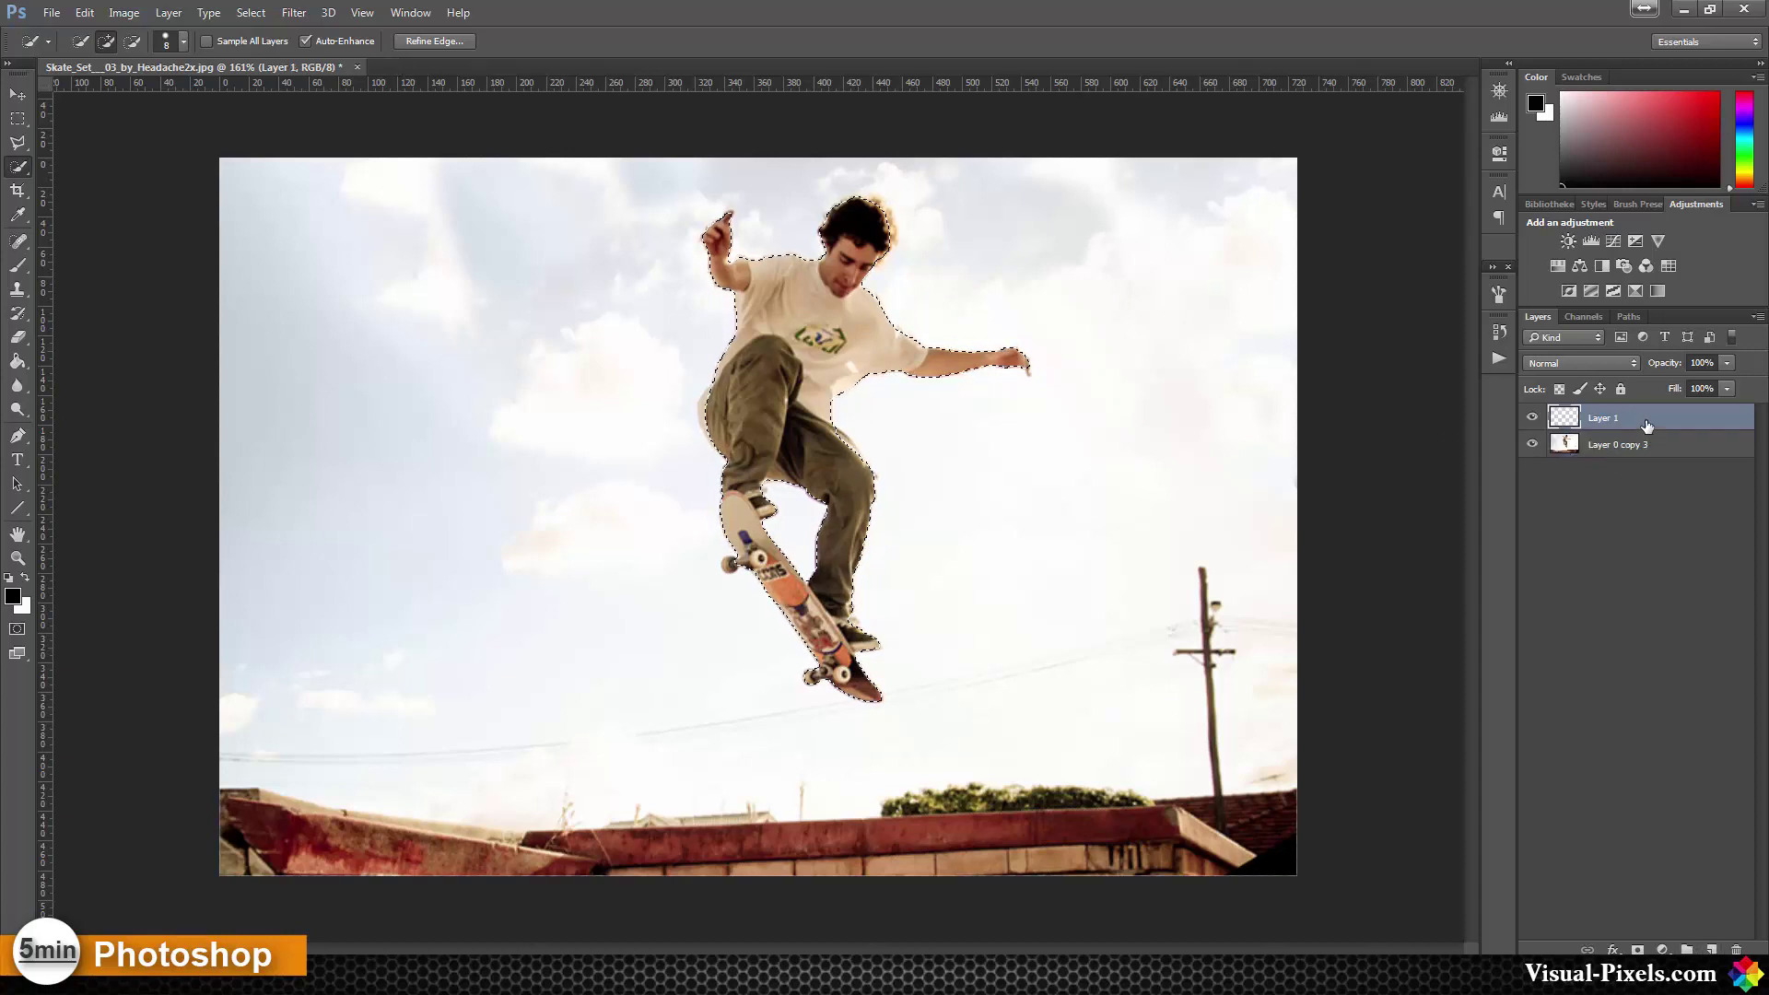
left_click(16, 361)
left_click(800, 353)
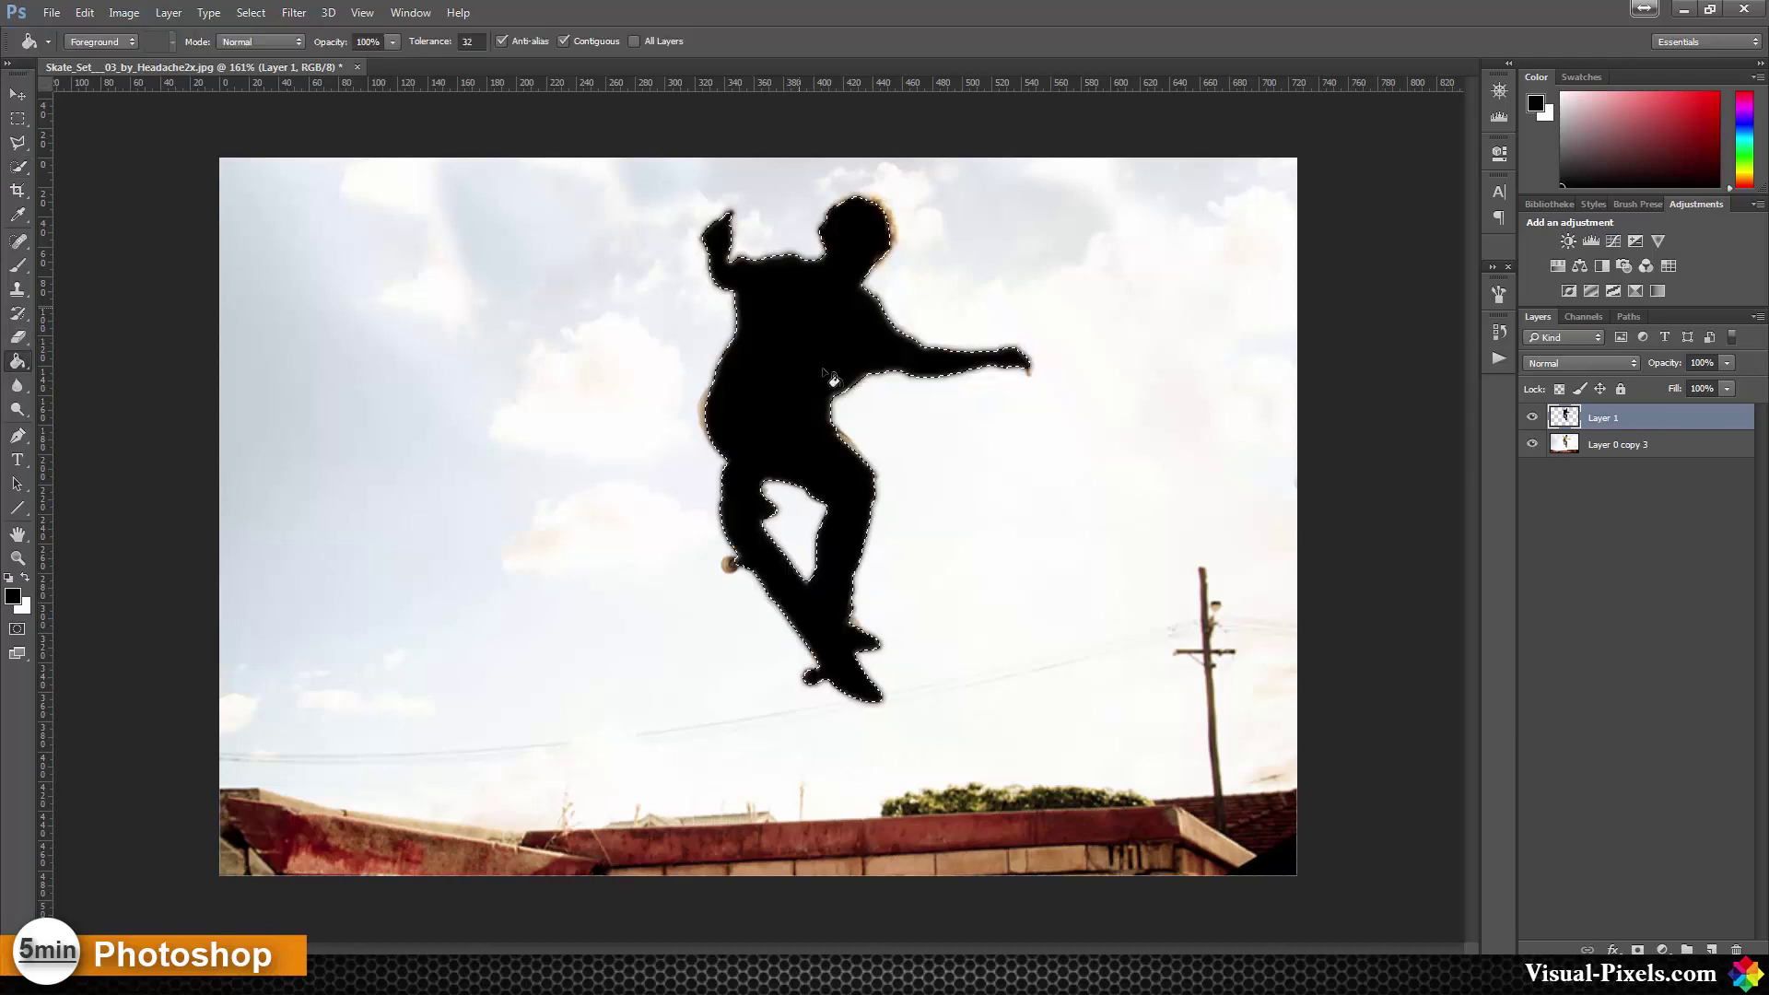
left_click(1532, 417)
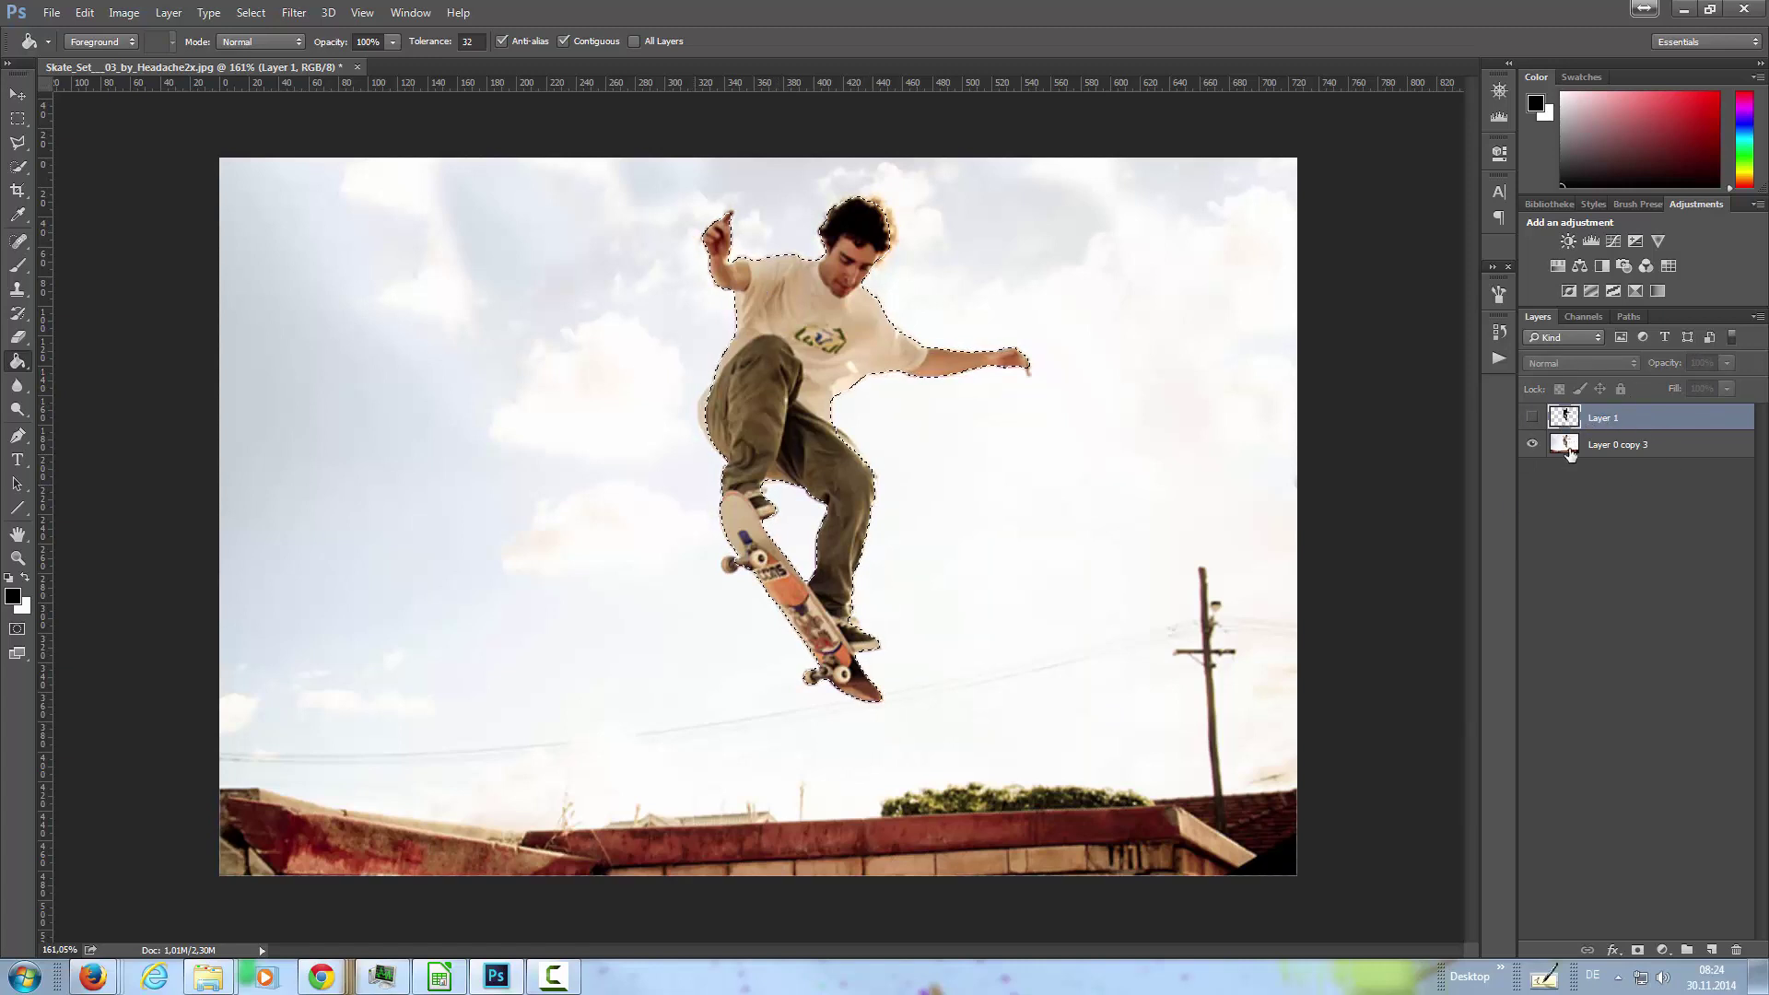
left_click(1621, 445)
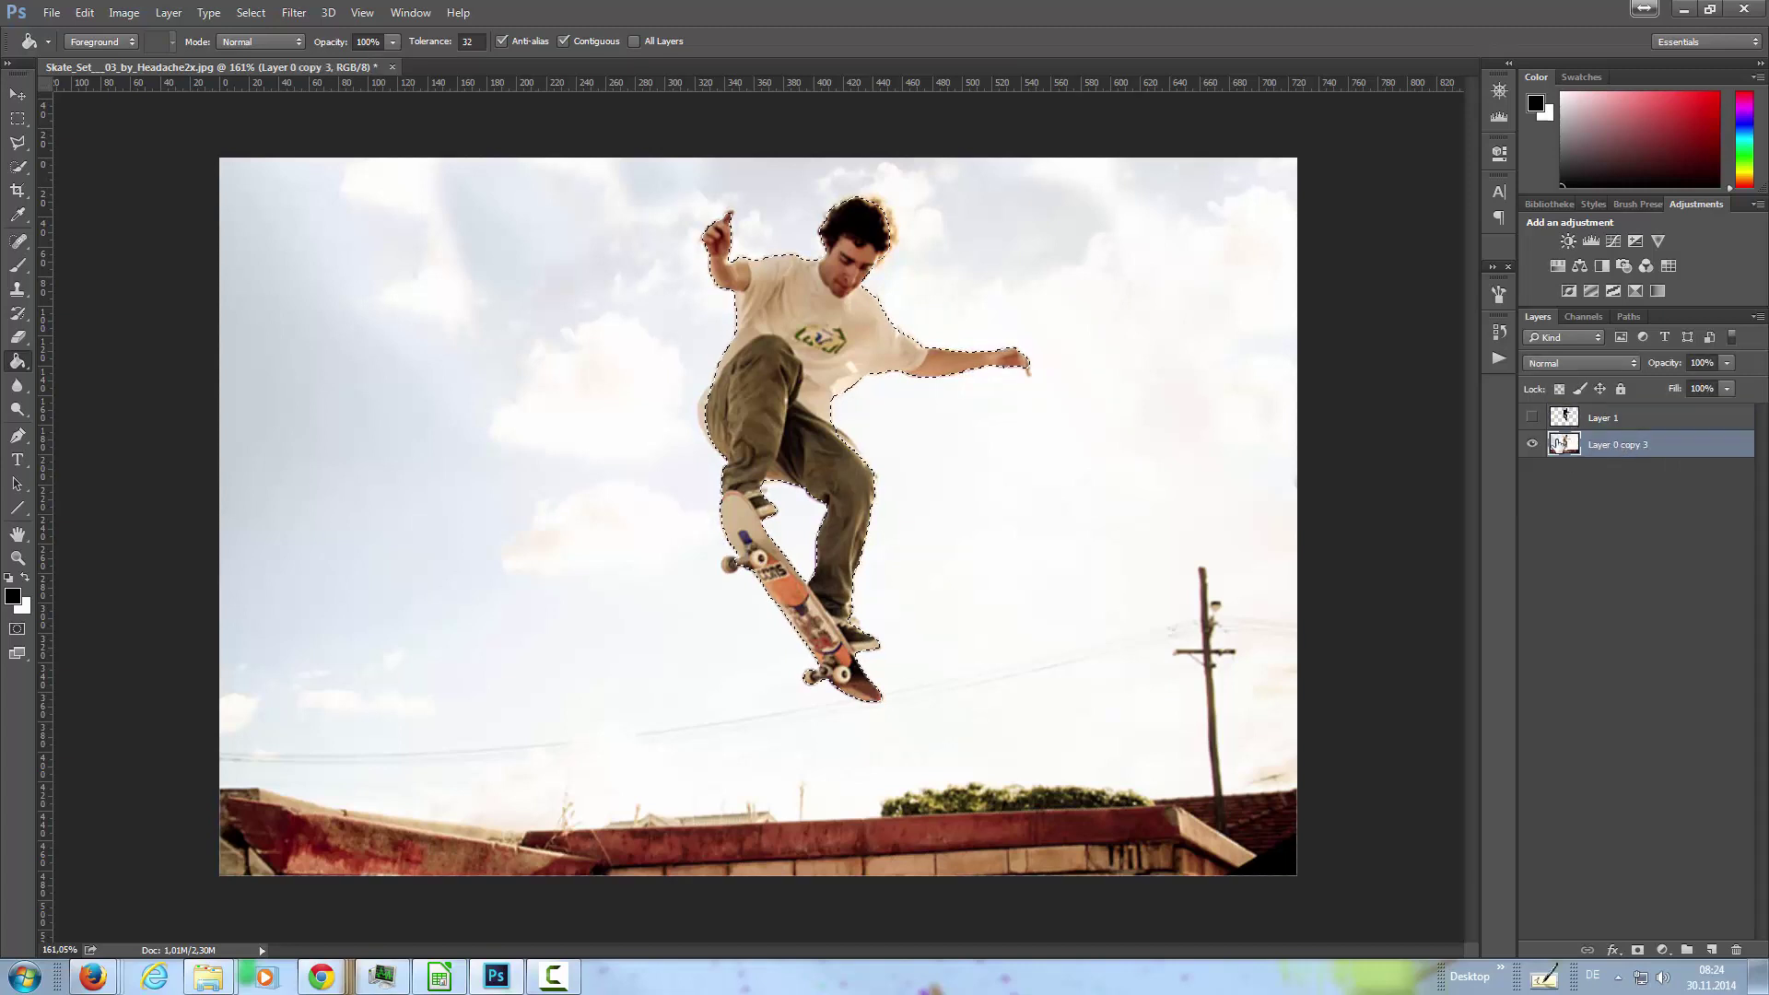
Step: Copy the selected skater onto new layers and hide Layer 2 copy and Layer 2 copy 2
key("ctrl+j")
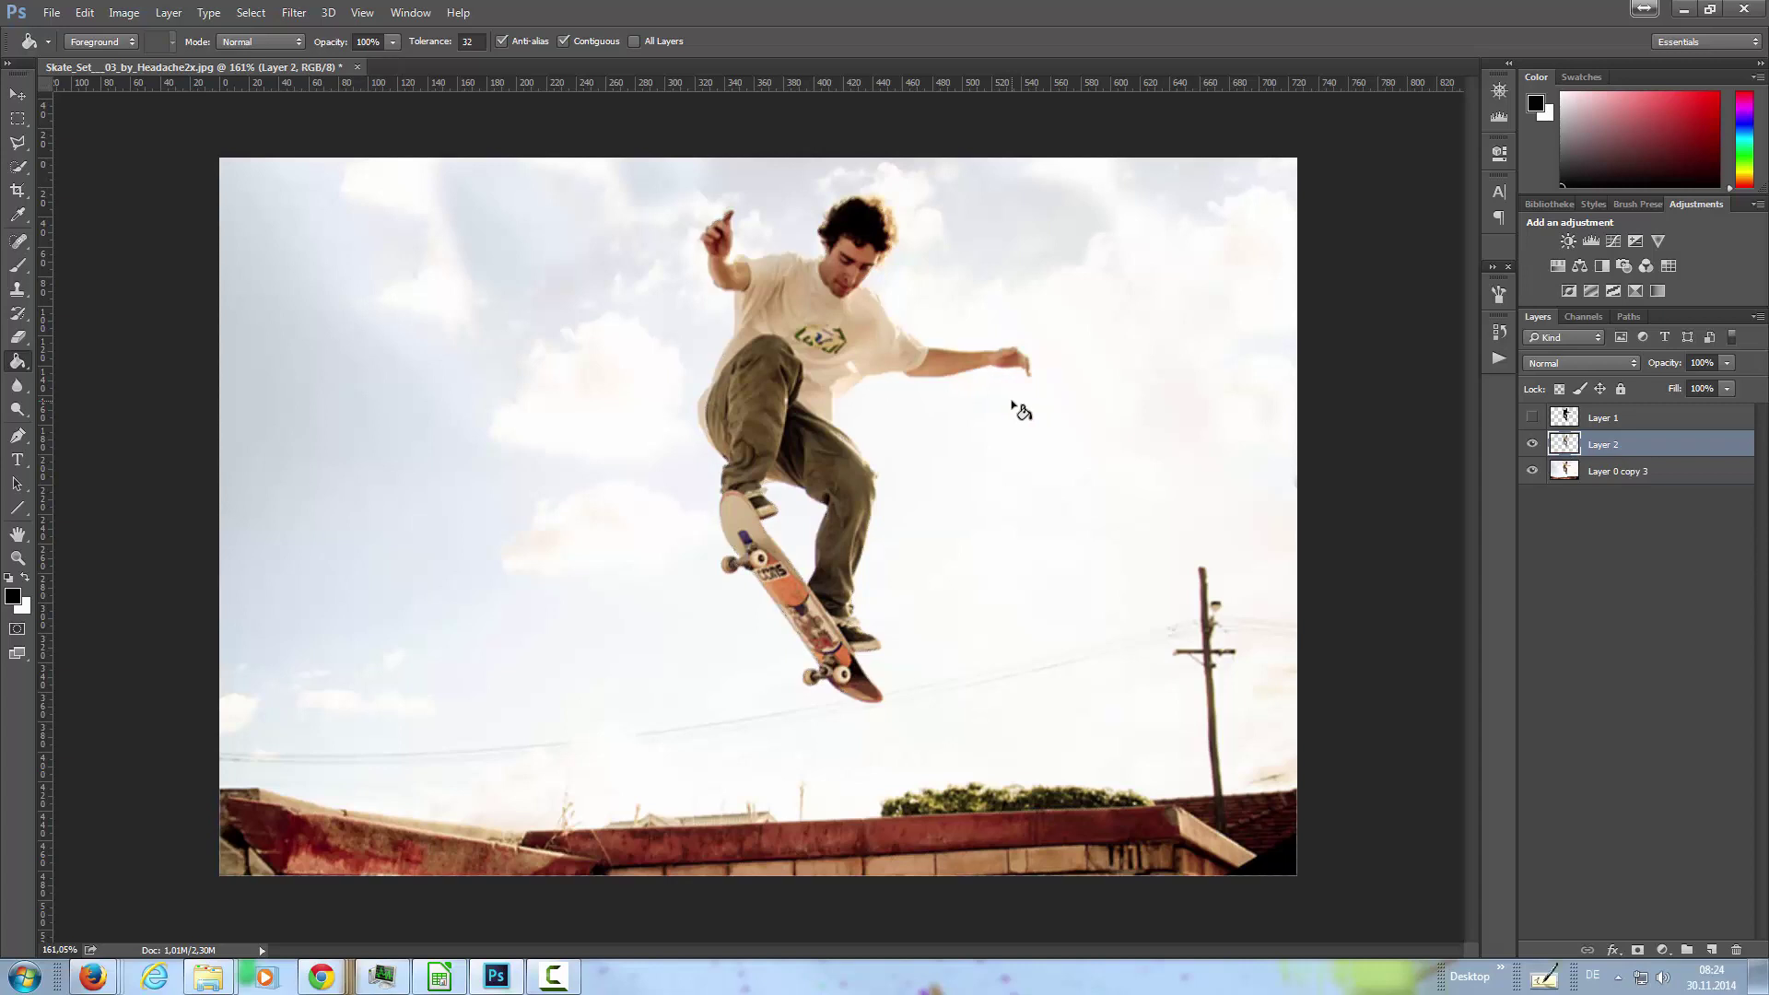
key("ctrl+j")
key("ctrl+j")
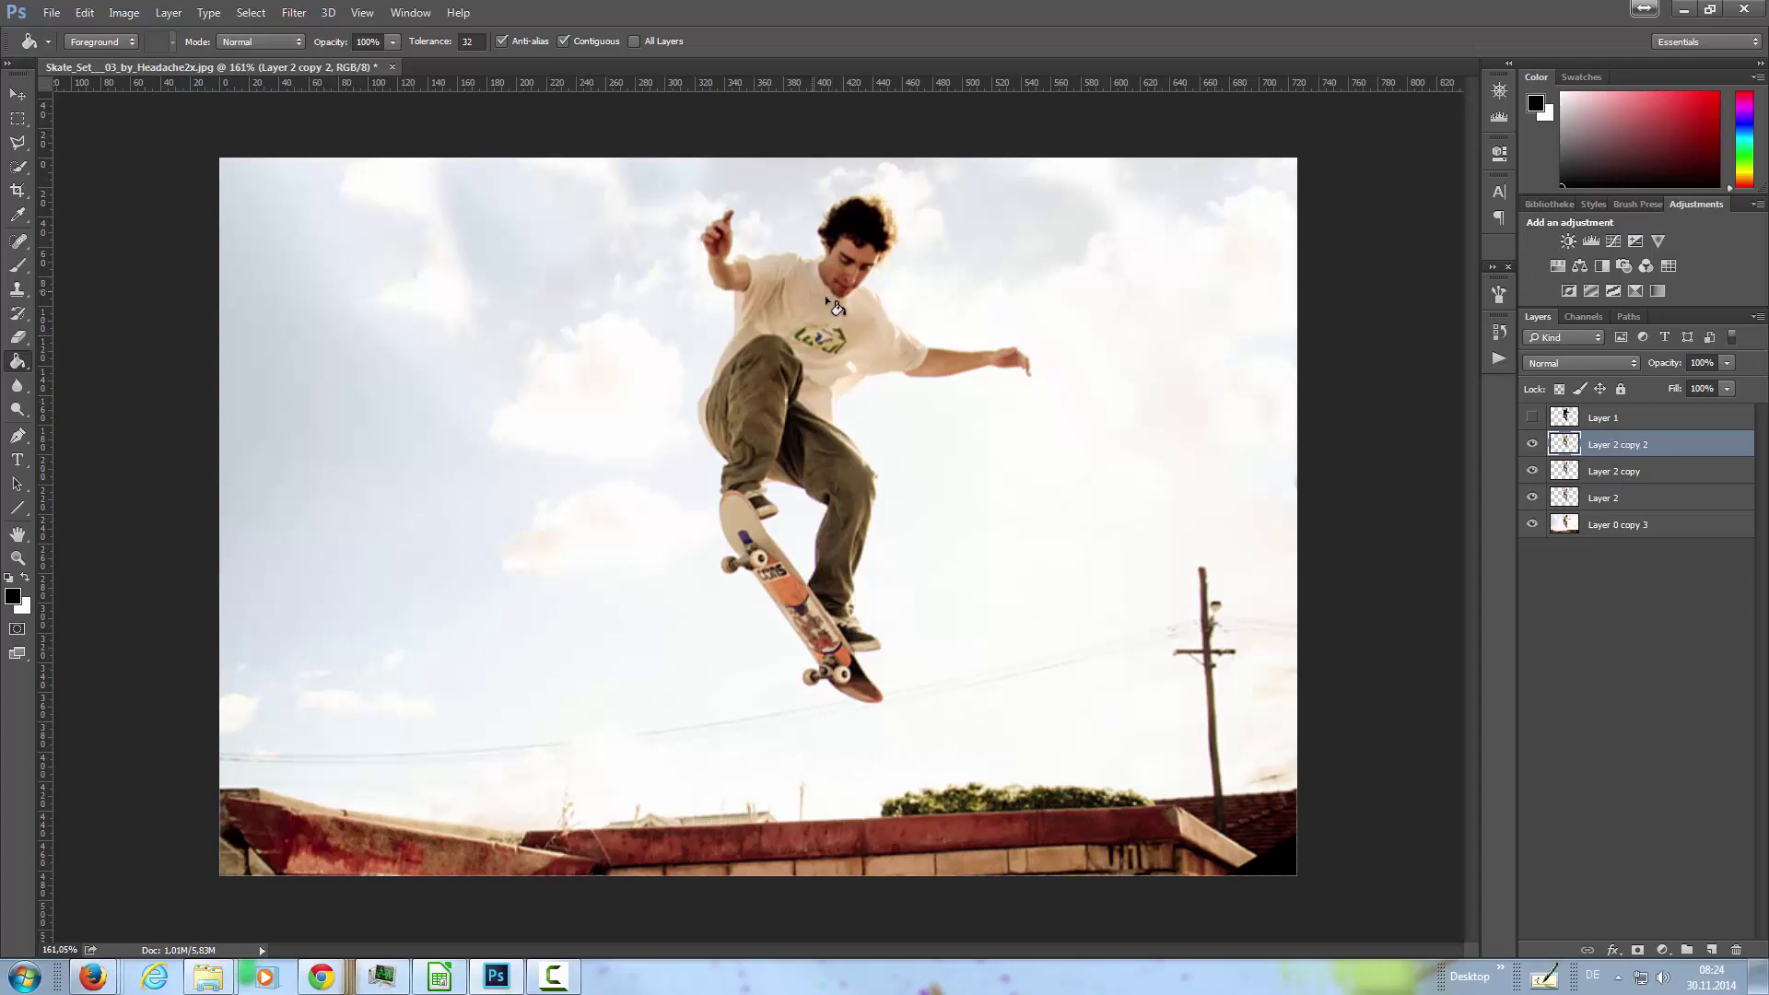
left_click(1532, 444)
left_click(1532, 471)
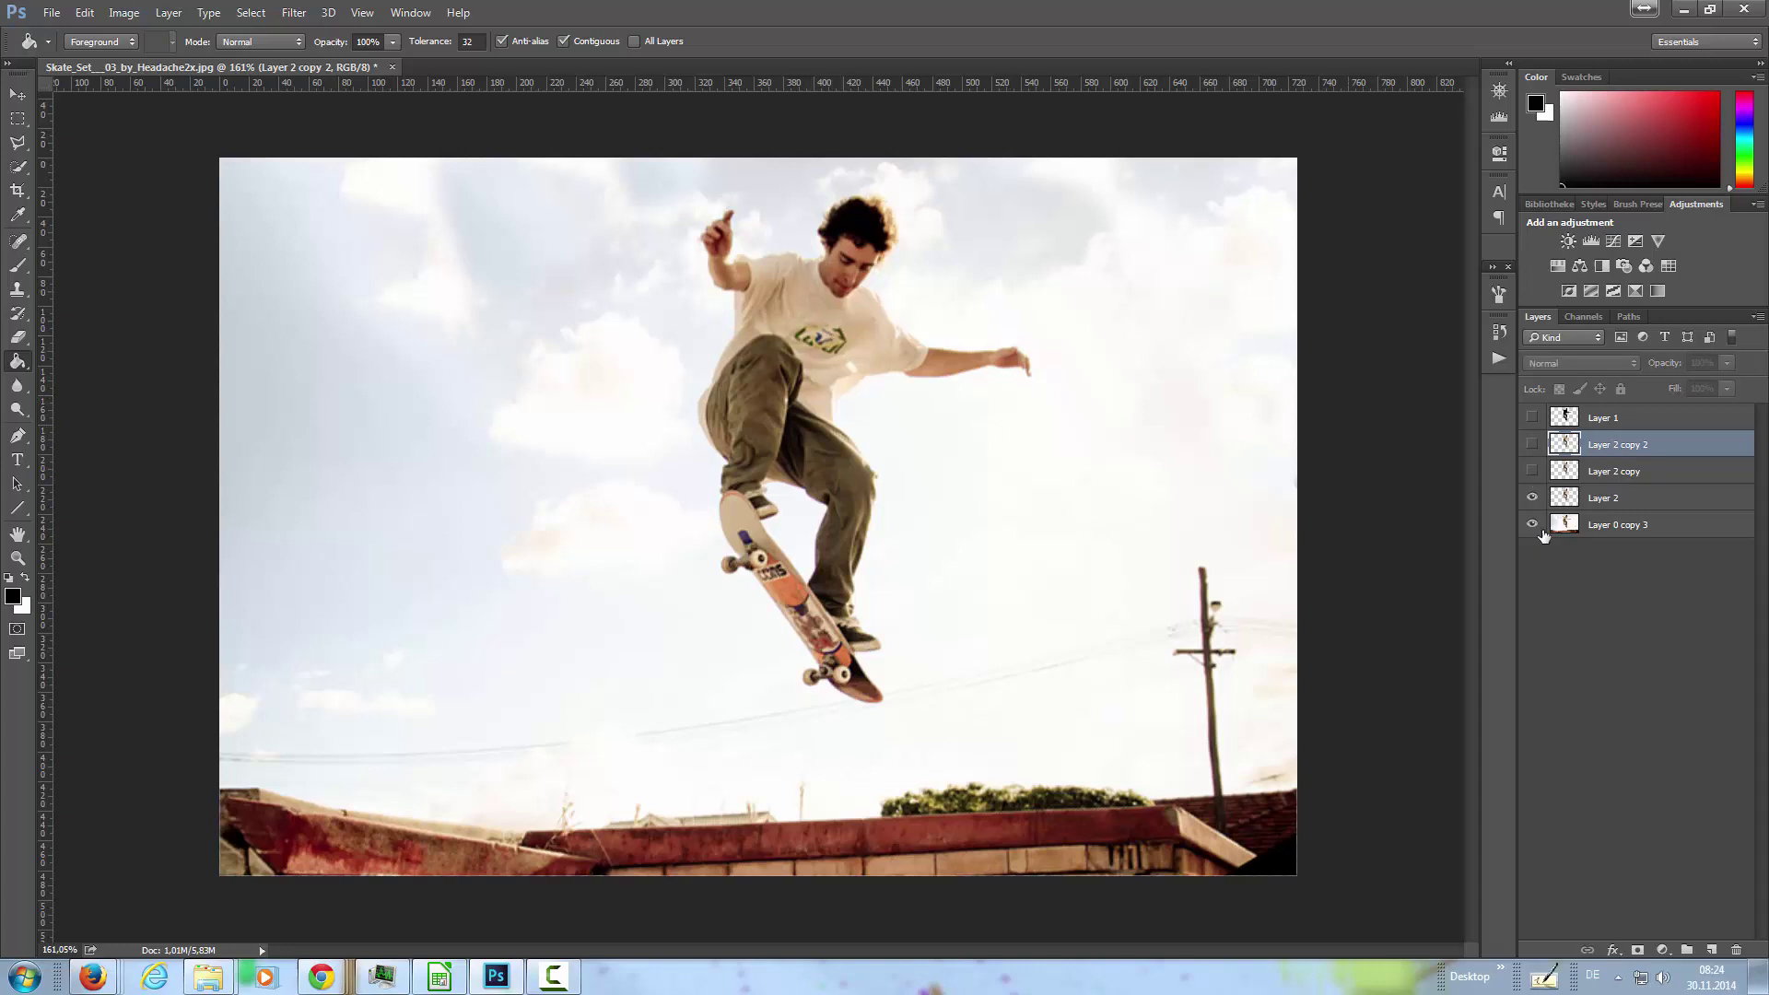
Step: Move the Layer 2 skater right and down beside the original
left_click(1627, 500)
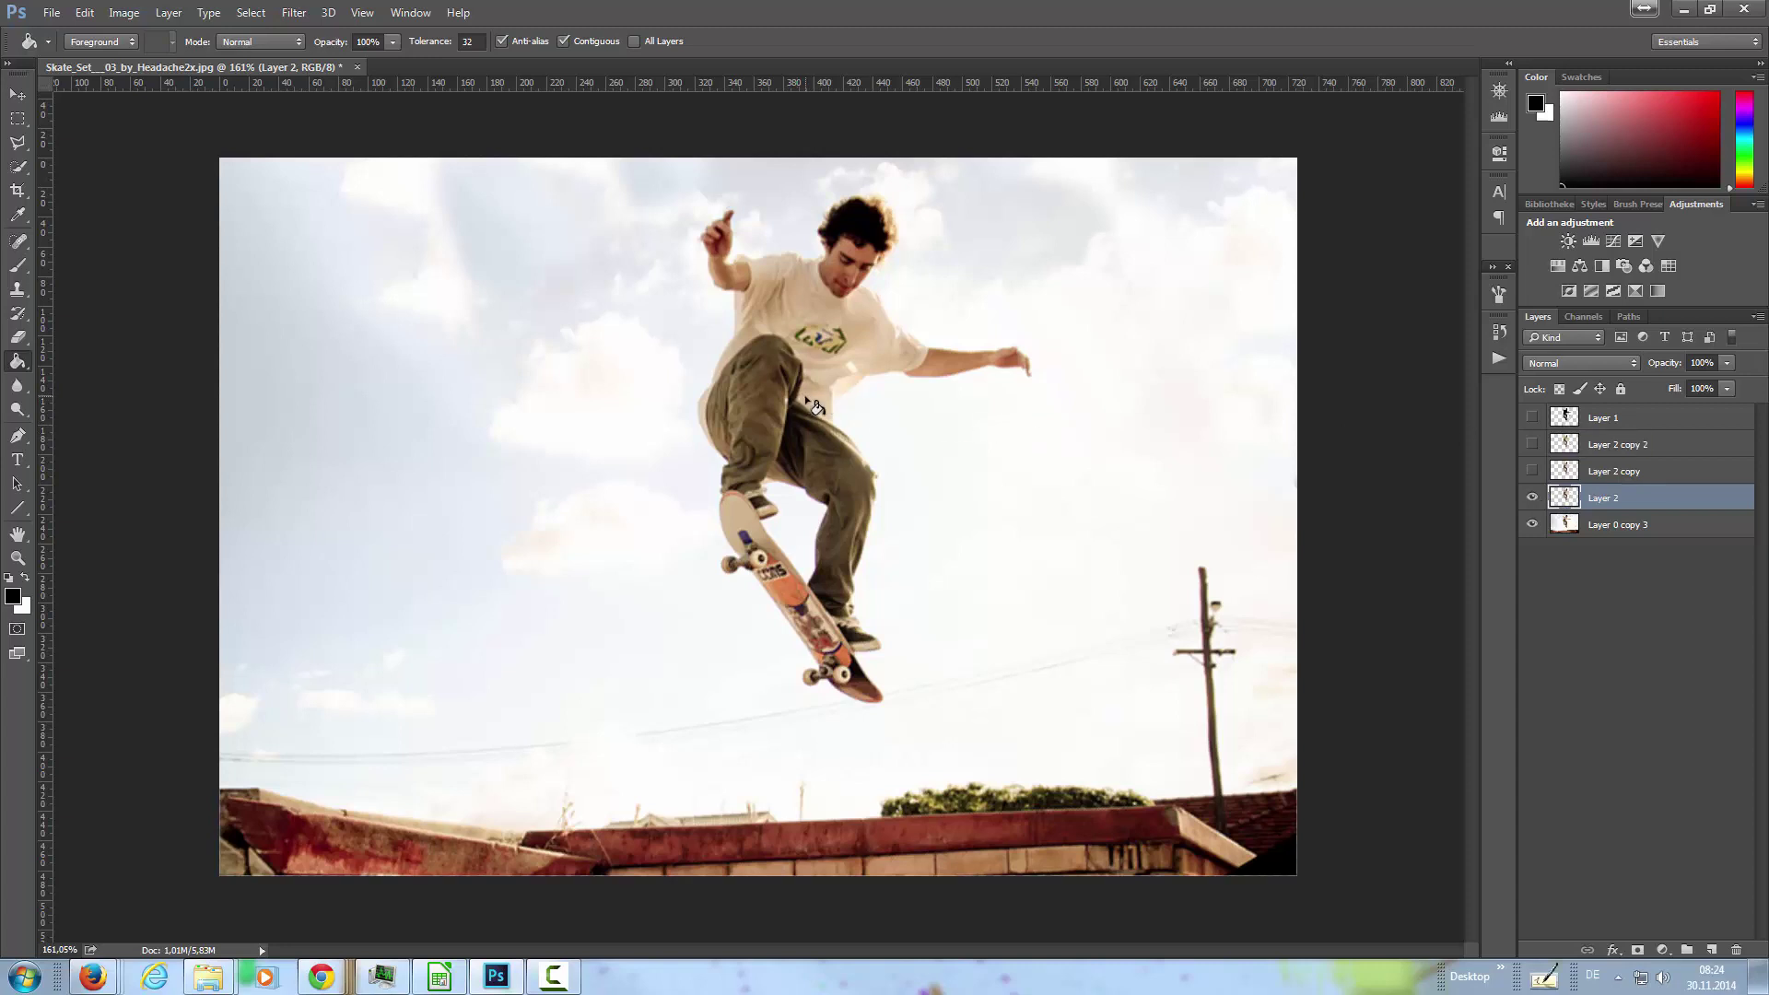
key("v")
mouse_move(801, 379)
left_mouse_down()
mouse_move(879, 444)
mouse_move(912, 398)
left_mouse_up()
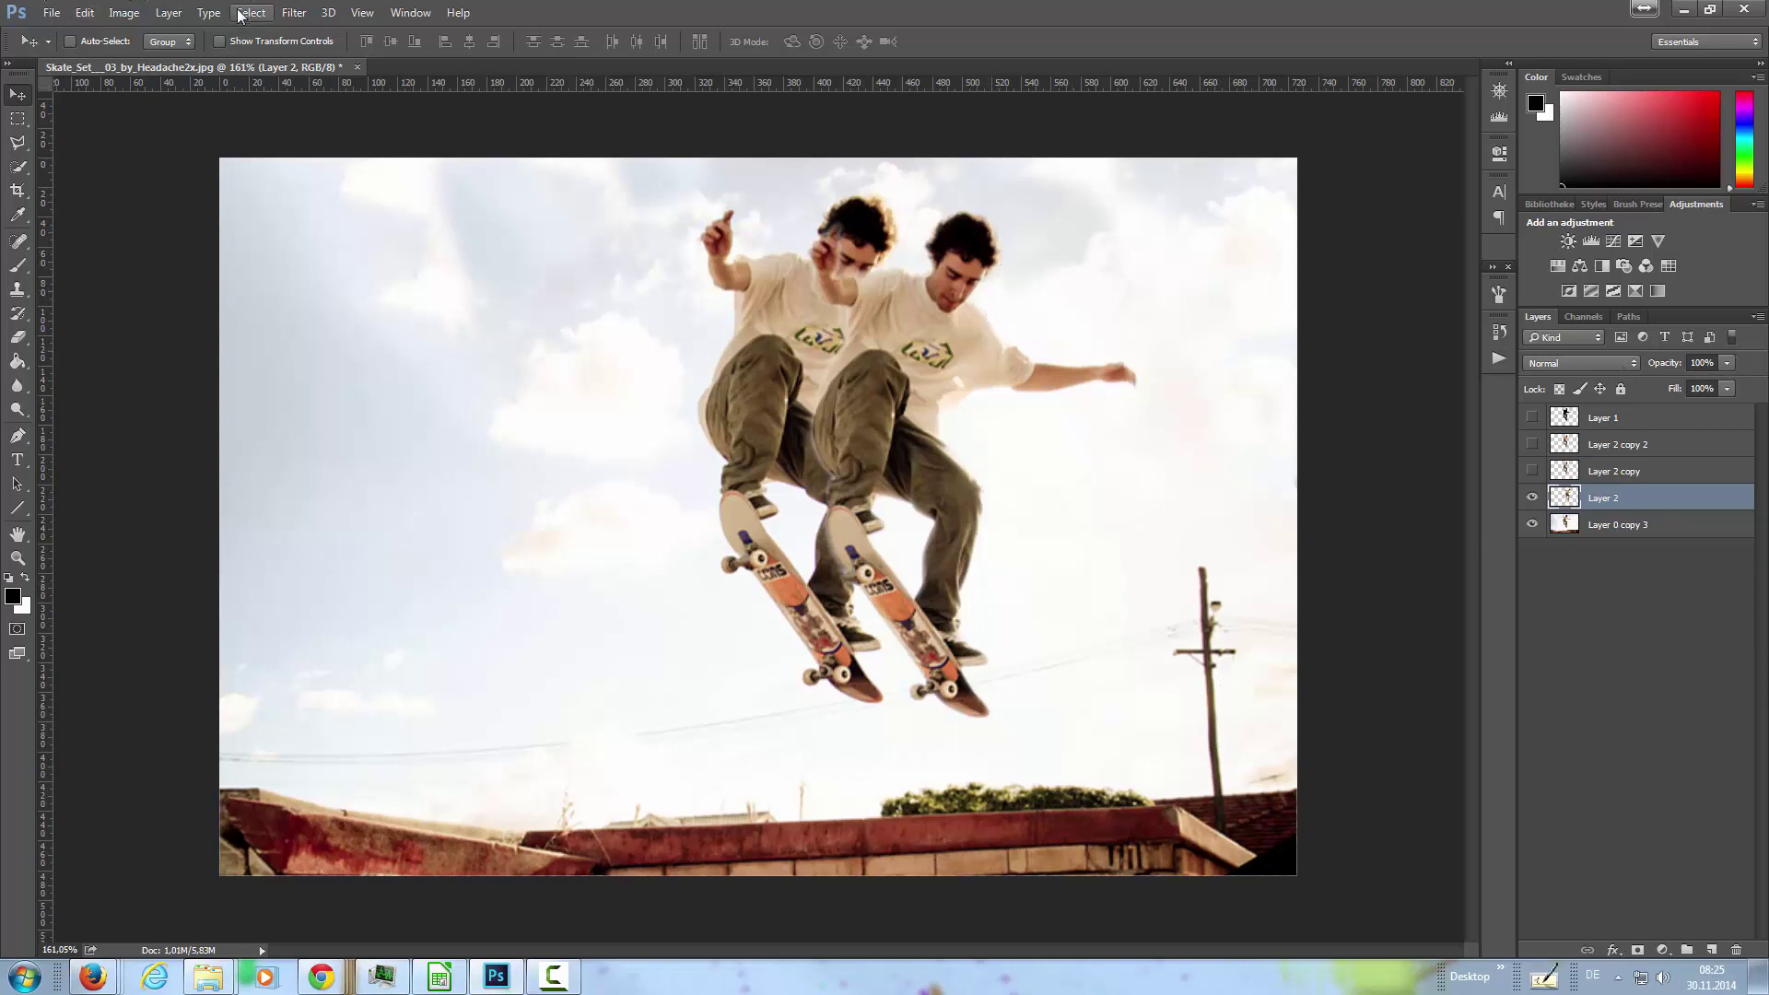
Step: Apply a Motion Blur of 16 pixels at -27° to the Layer 2 skater
left_click(293, 12)
mouse_move(345, 214)
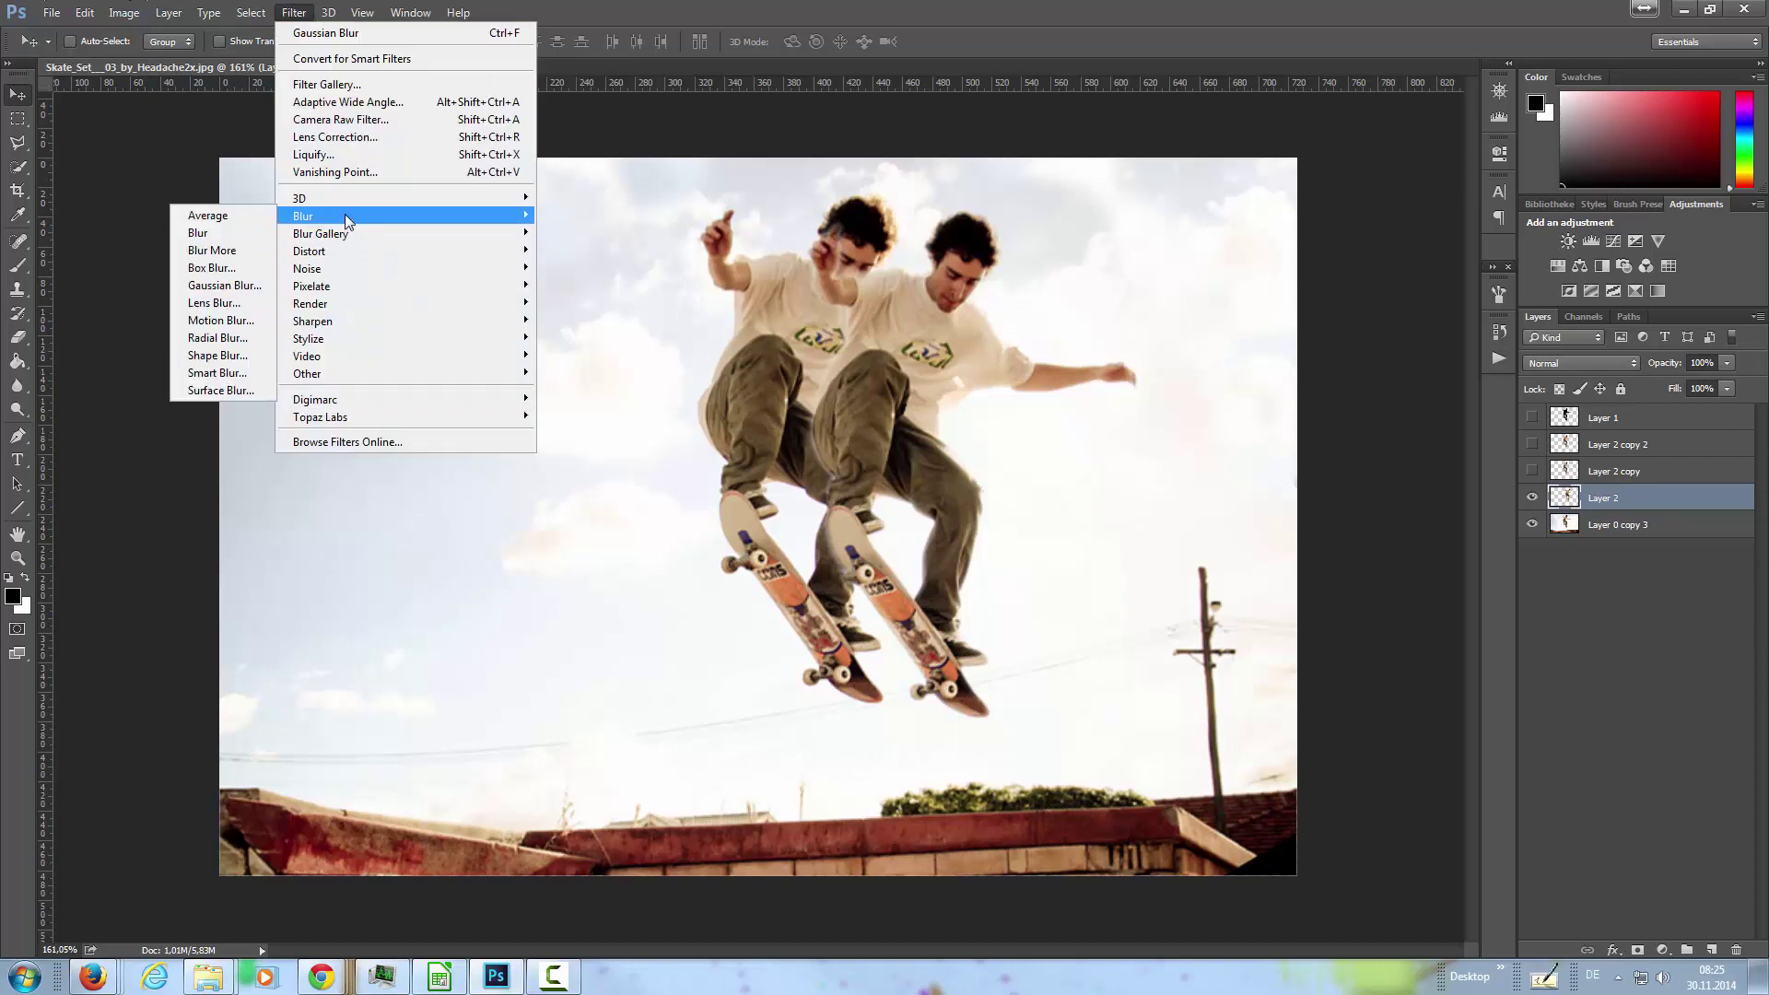
left_click(235, 321)
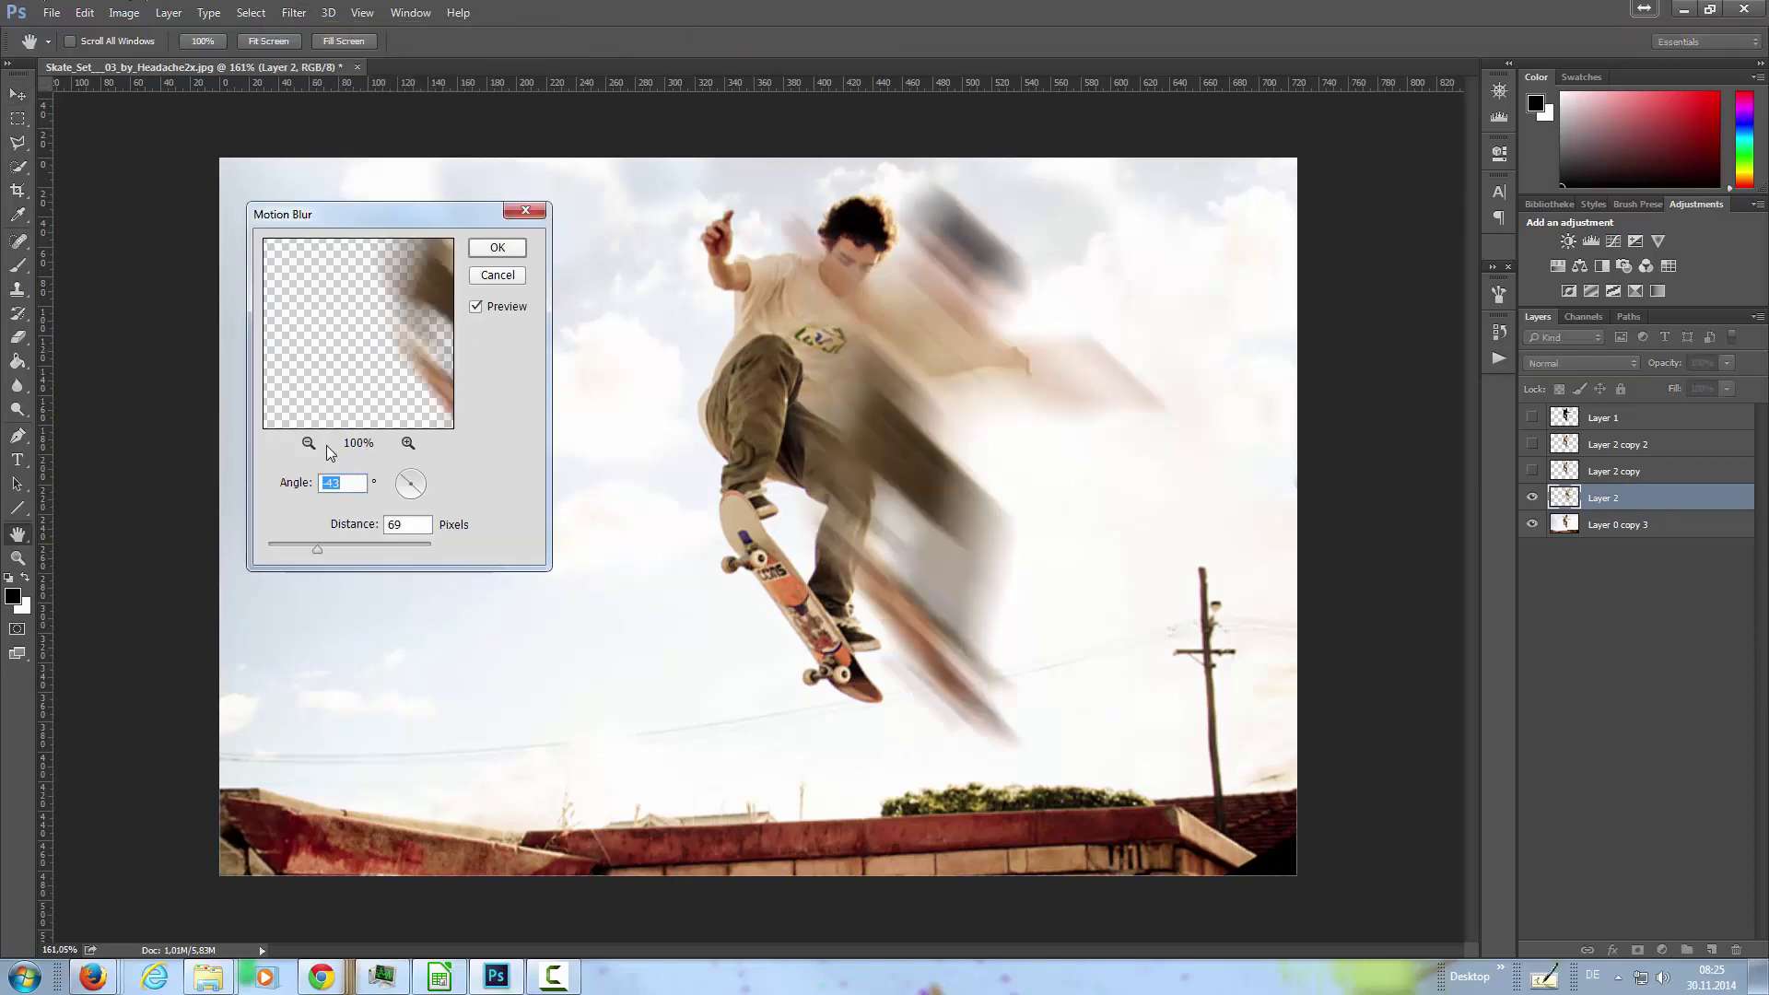
left_click_drag(308, 549, 282, 543)
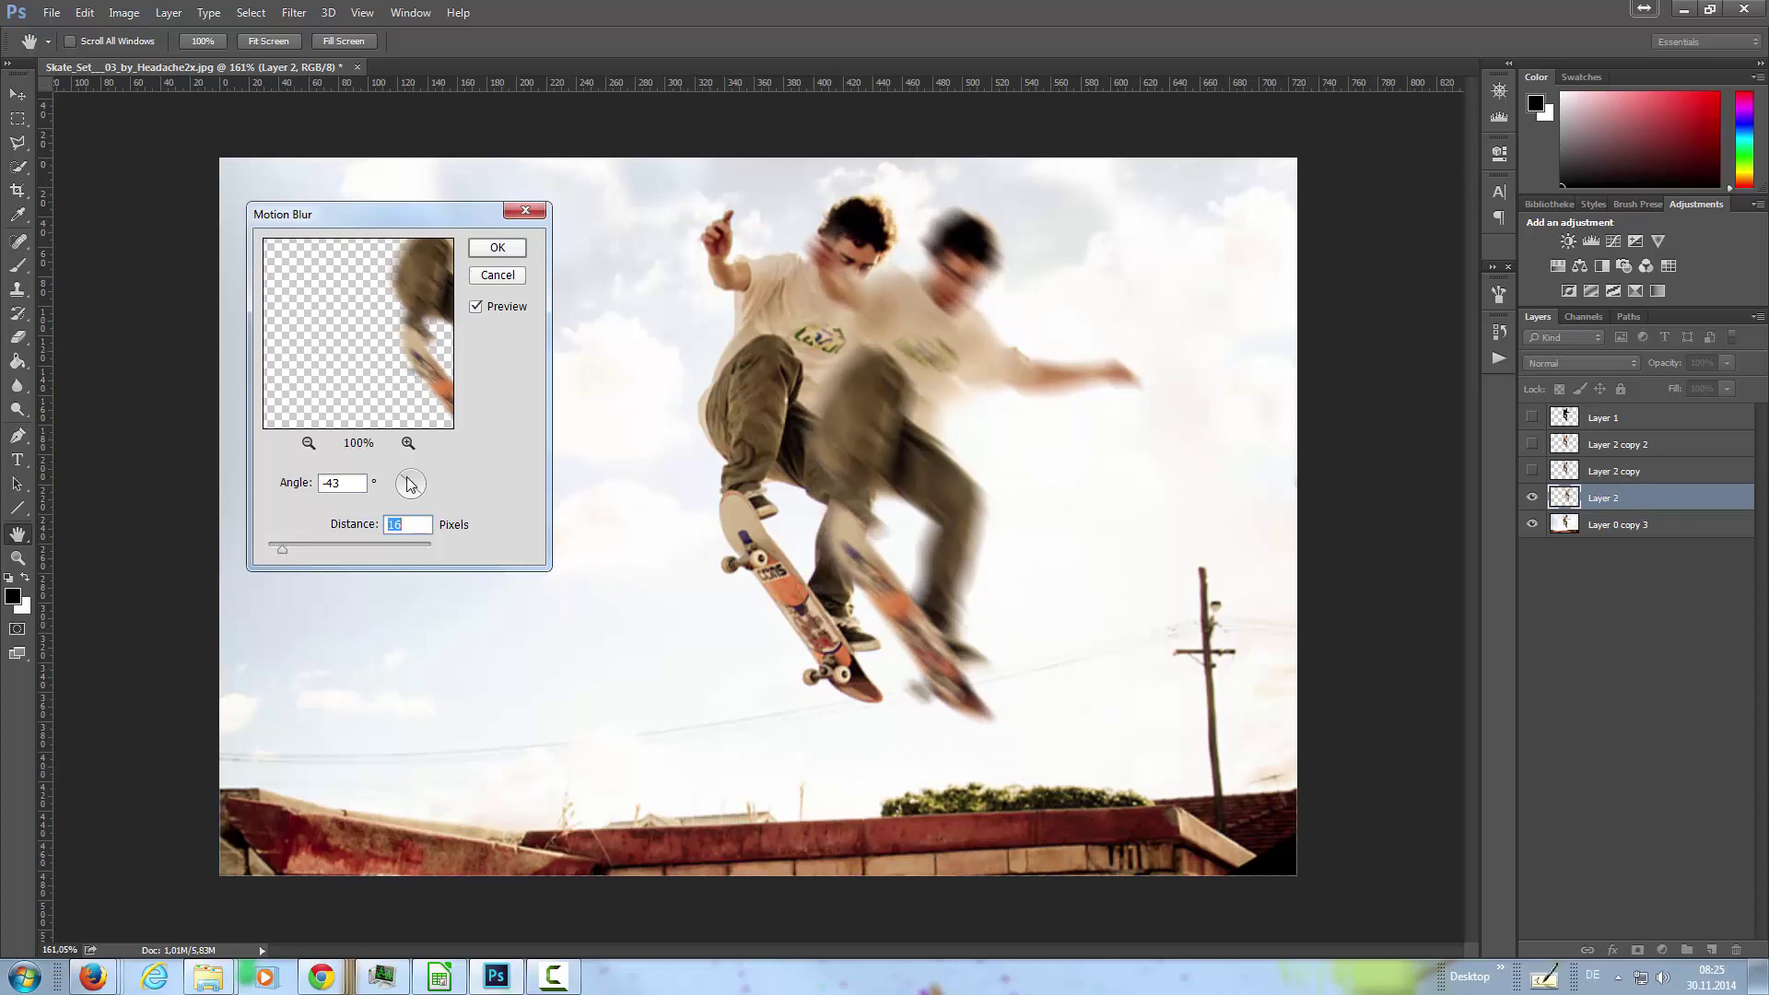
left_click_drag(409, 484, 406, 485)
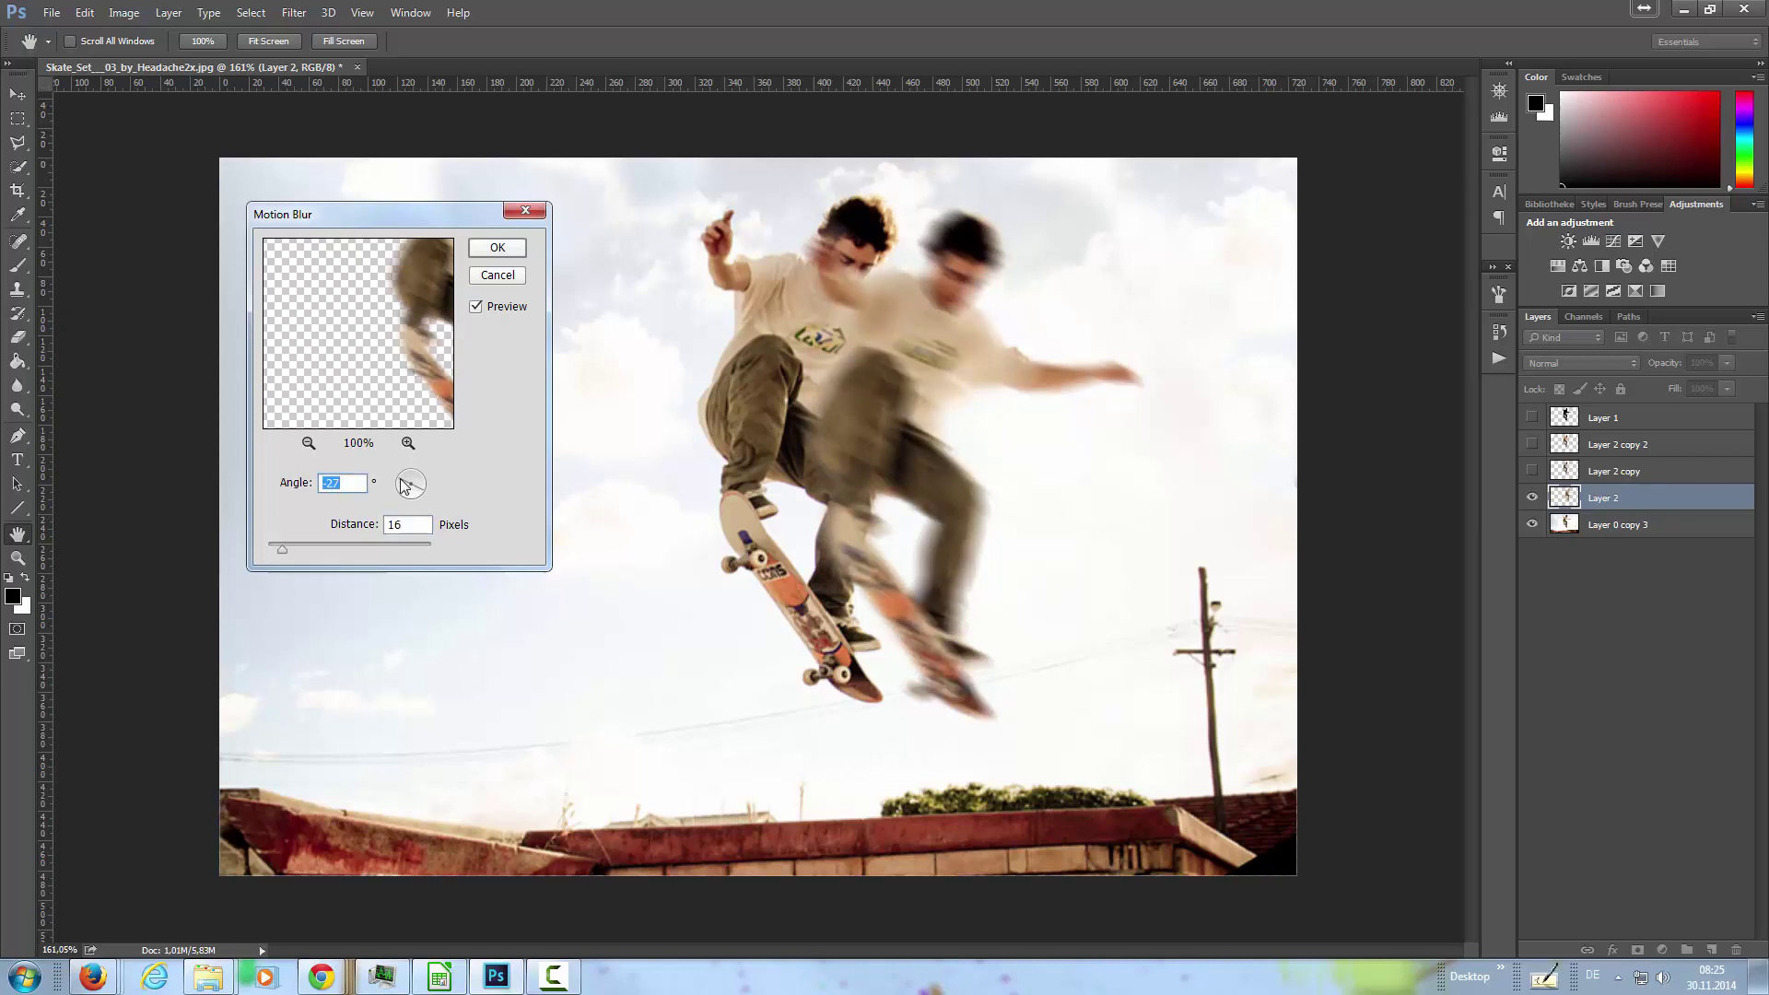
double_click(356, 486)
left_click(509, 250)
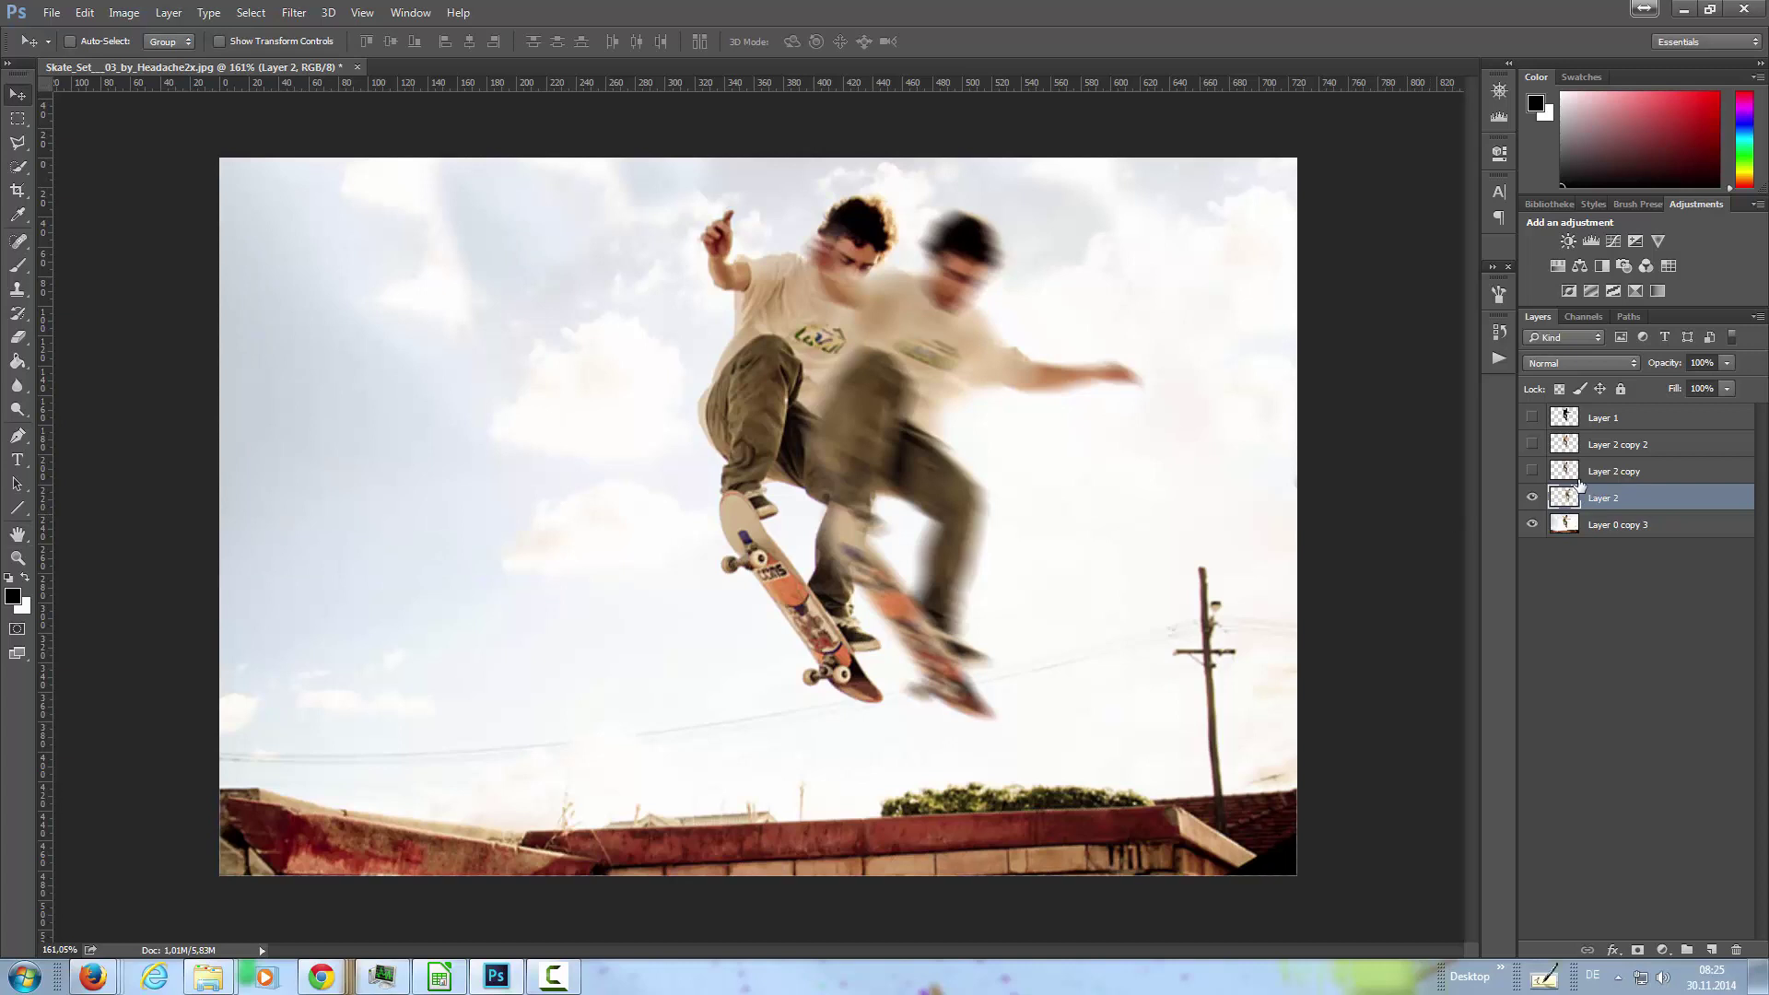
Step: Mask Layer 2 with the silhouette selection, set 74% opacity, then show and select Layer 2 copy
left_click(1565, 419, "ctrl")
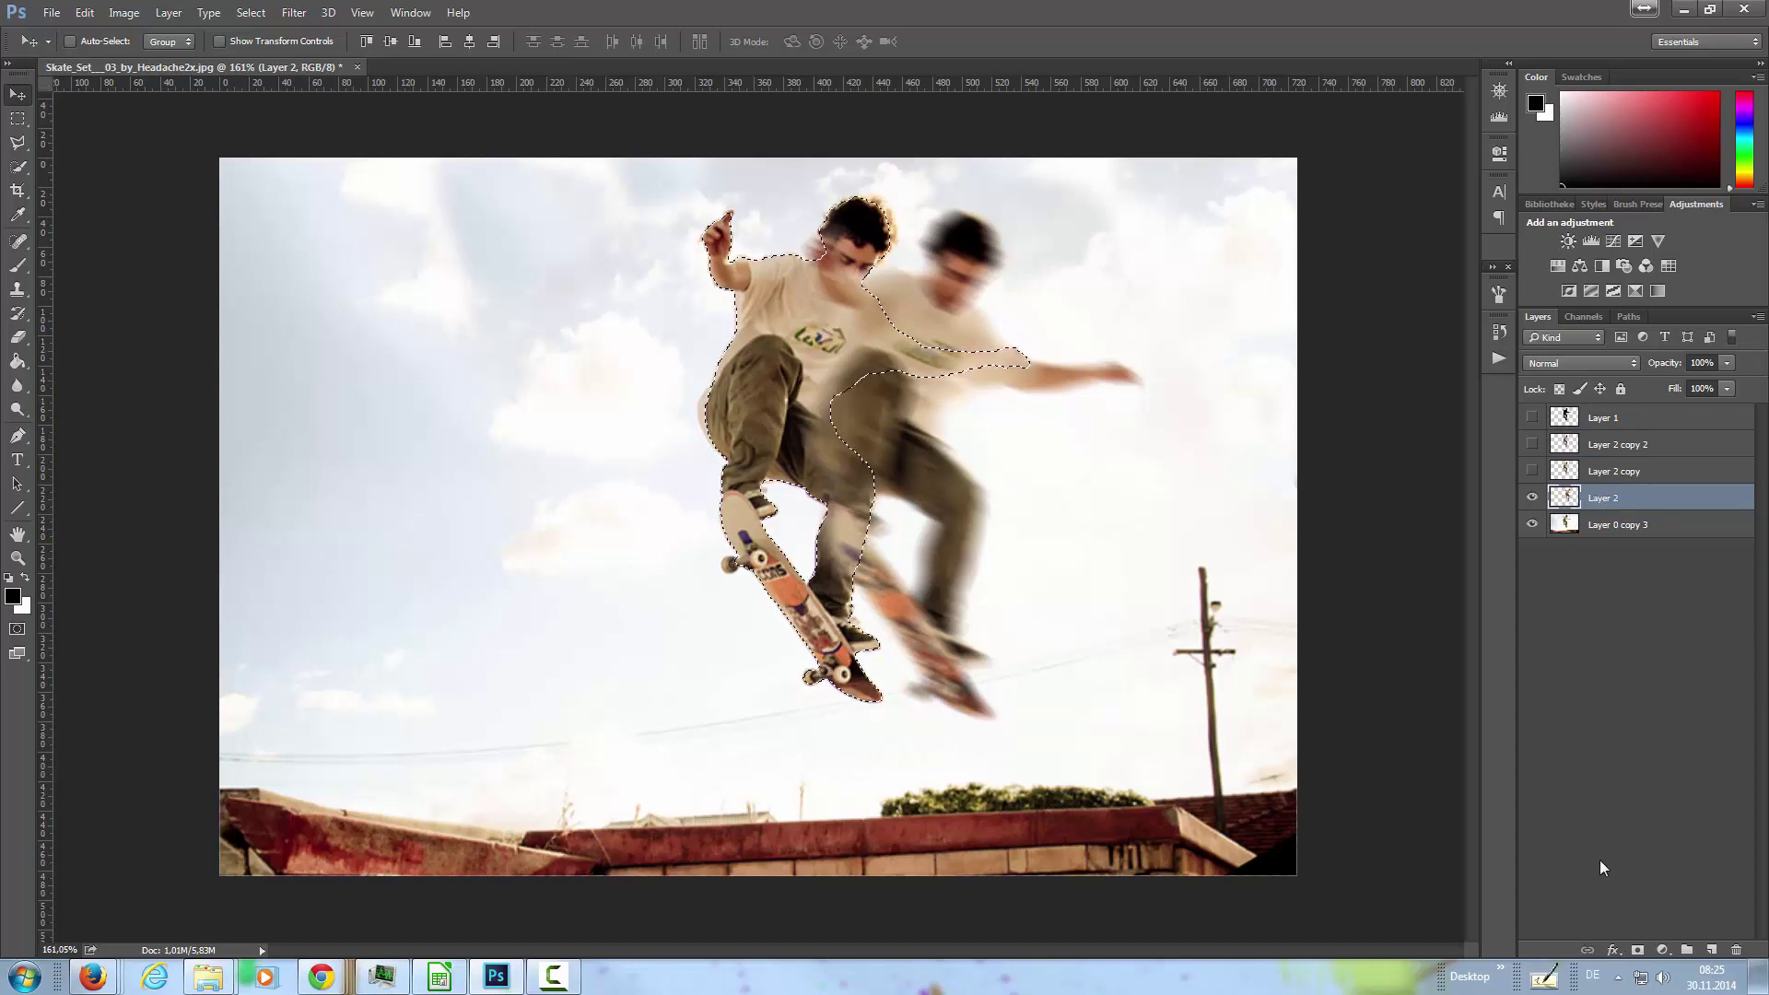
left_click(1637, 950)
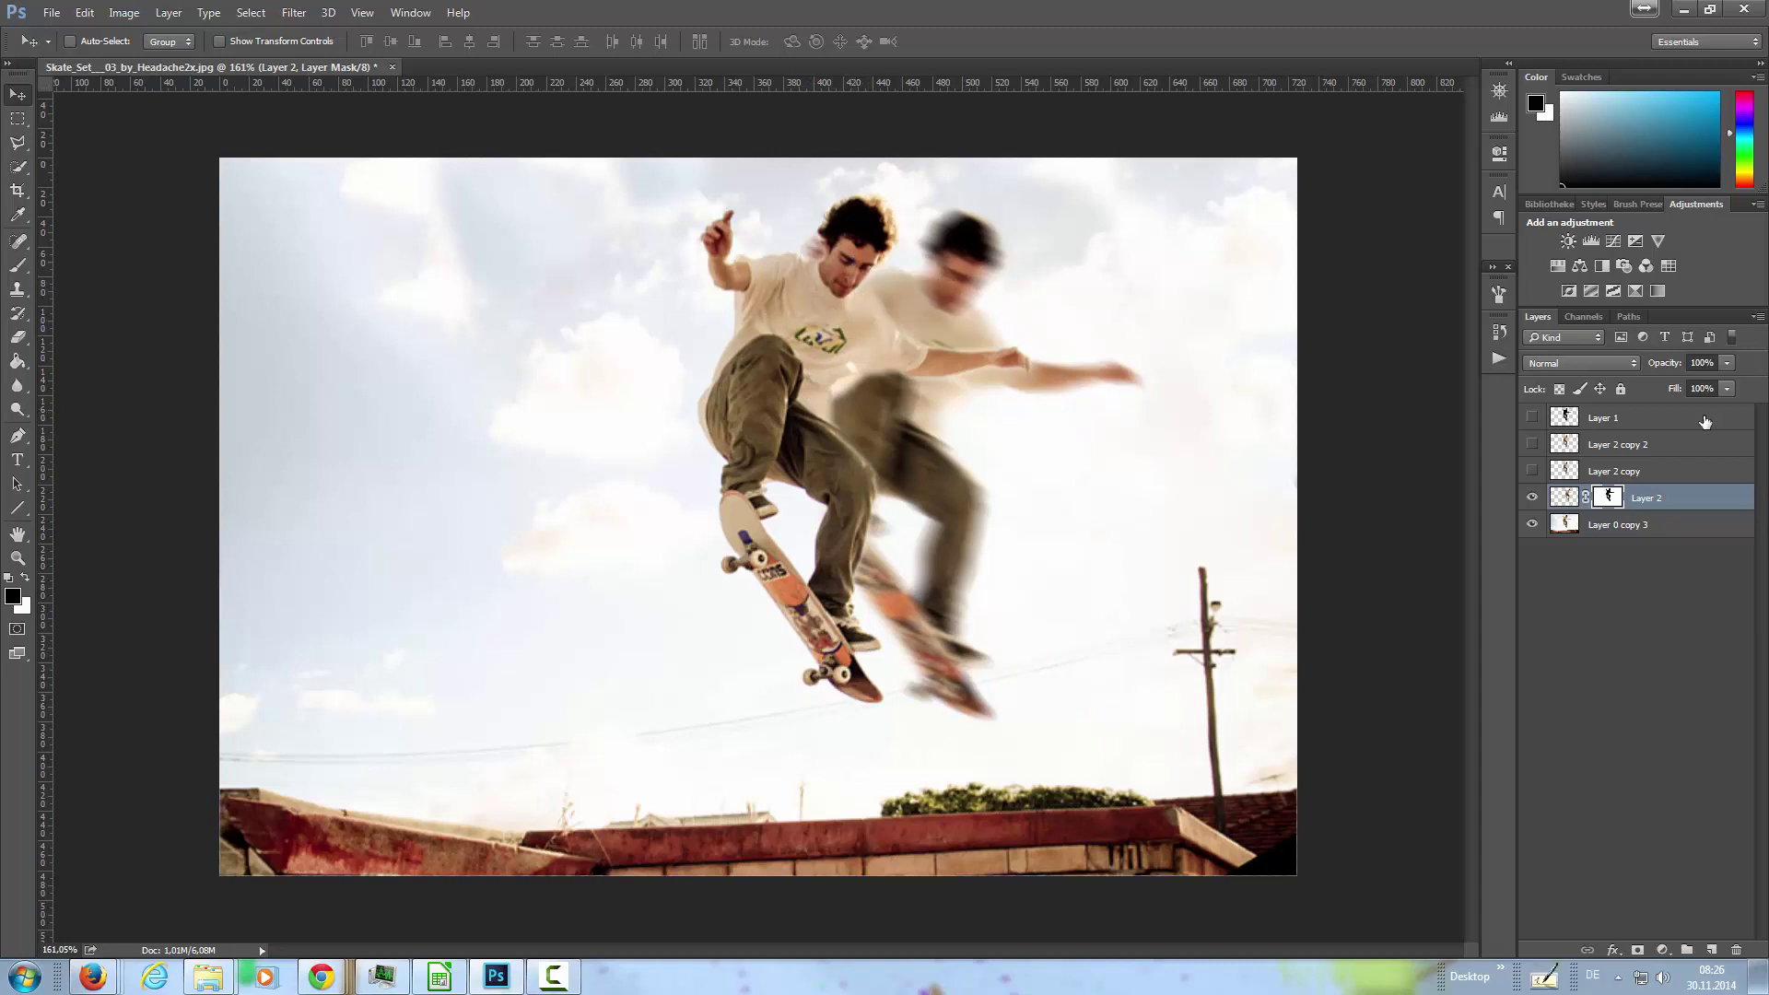
left_click(1723, 387)
left_click_drag(1706, 385, 1699, 383)
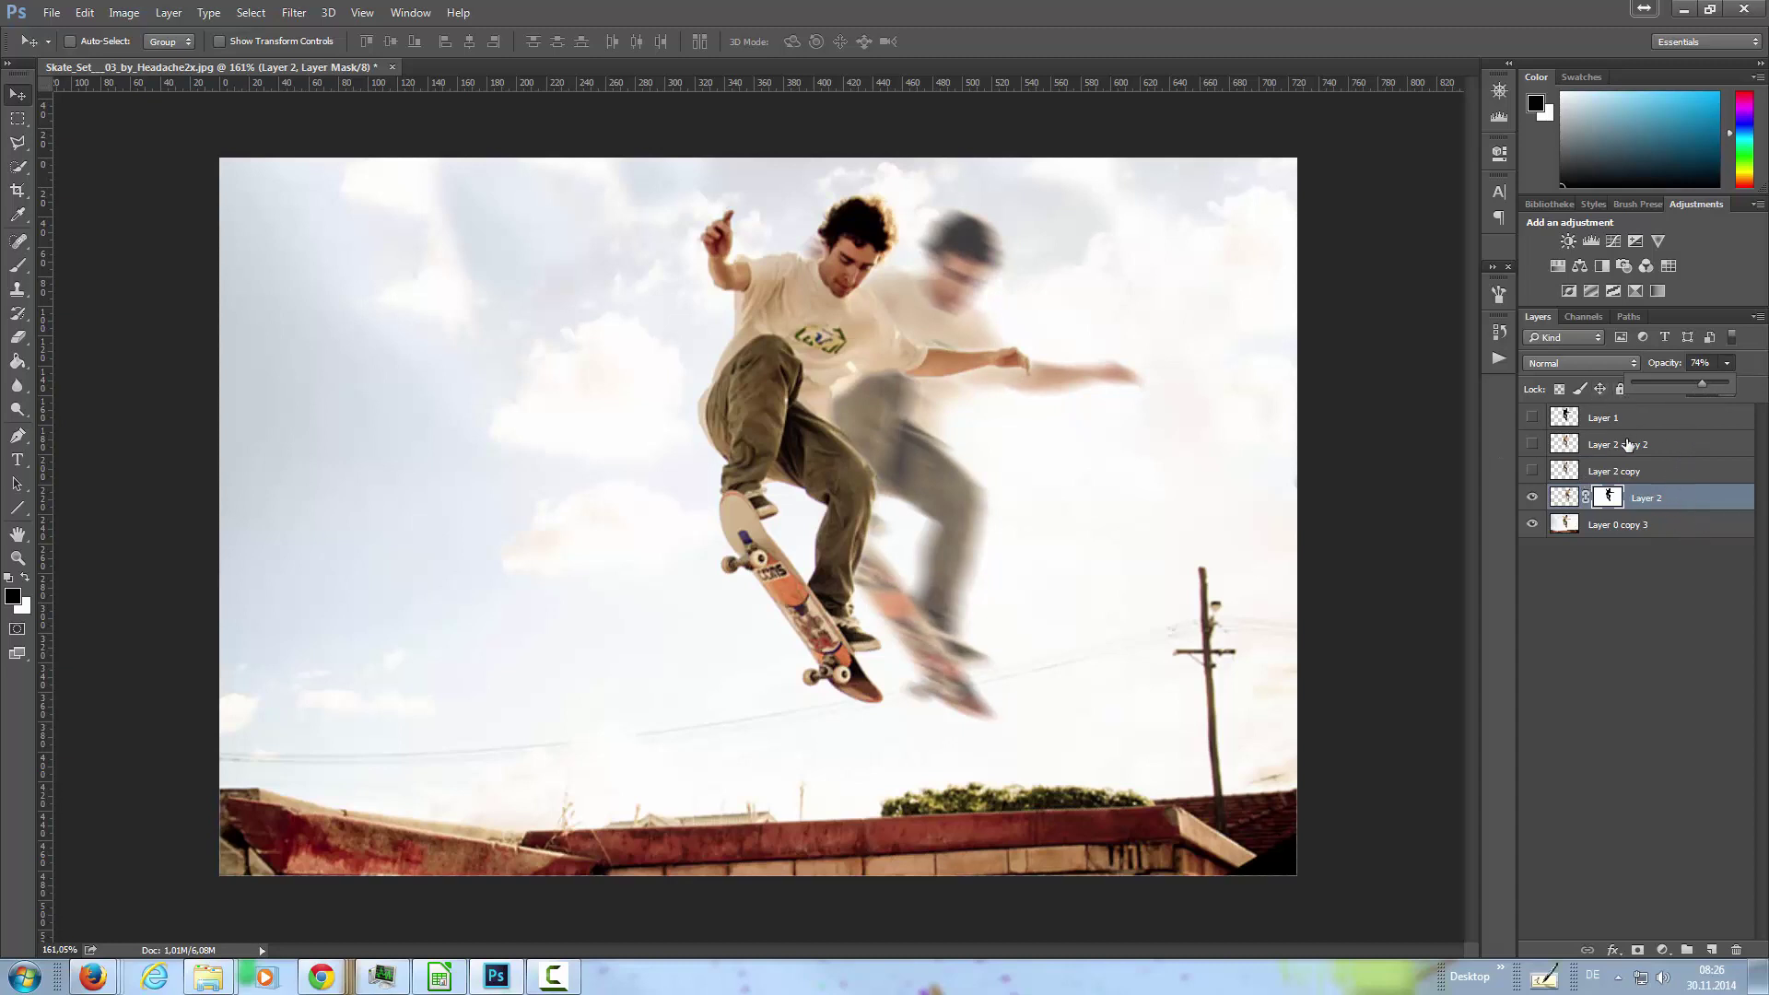
left_click(1532, 472)
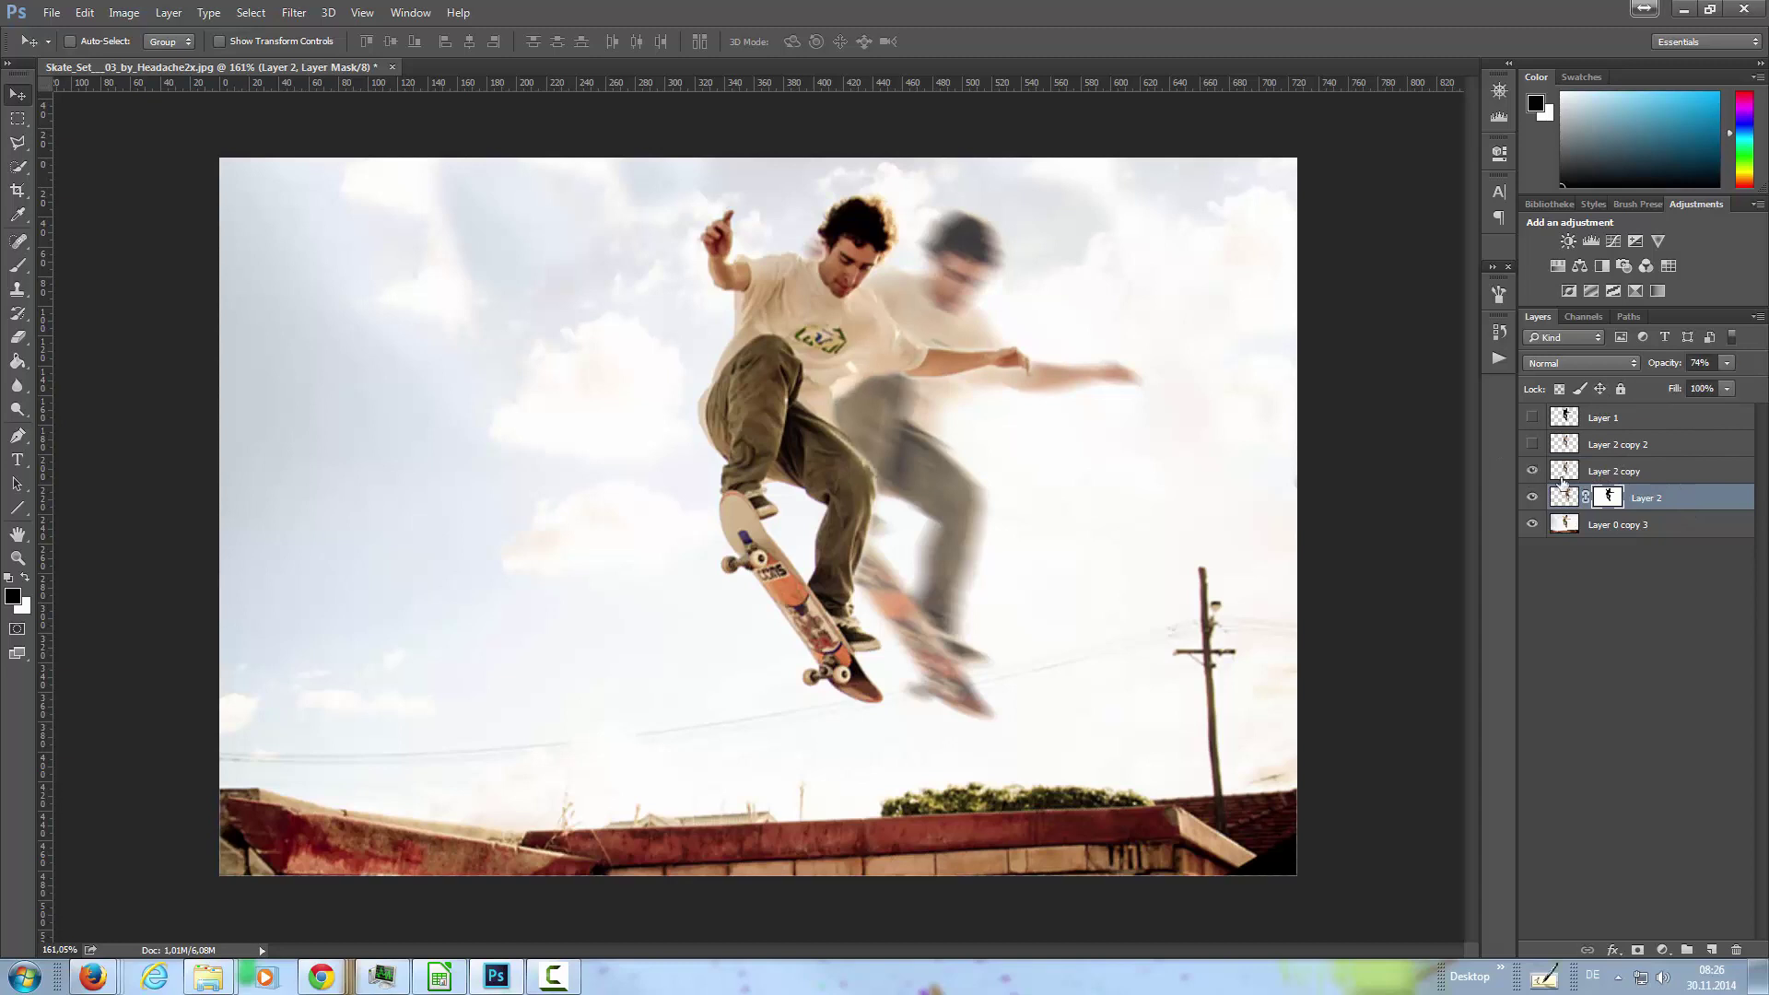
left_click(1650, 472)
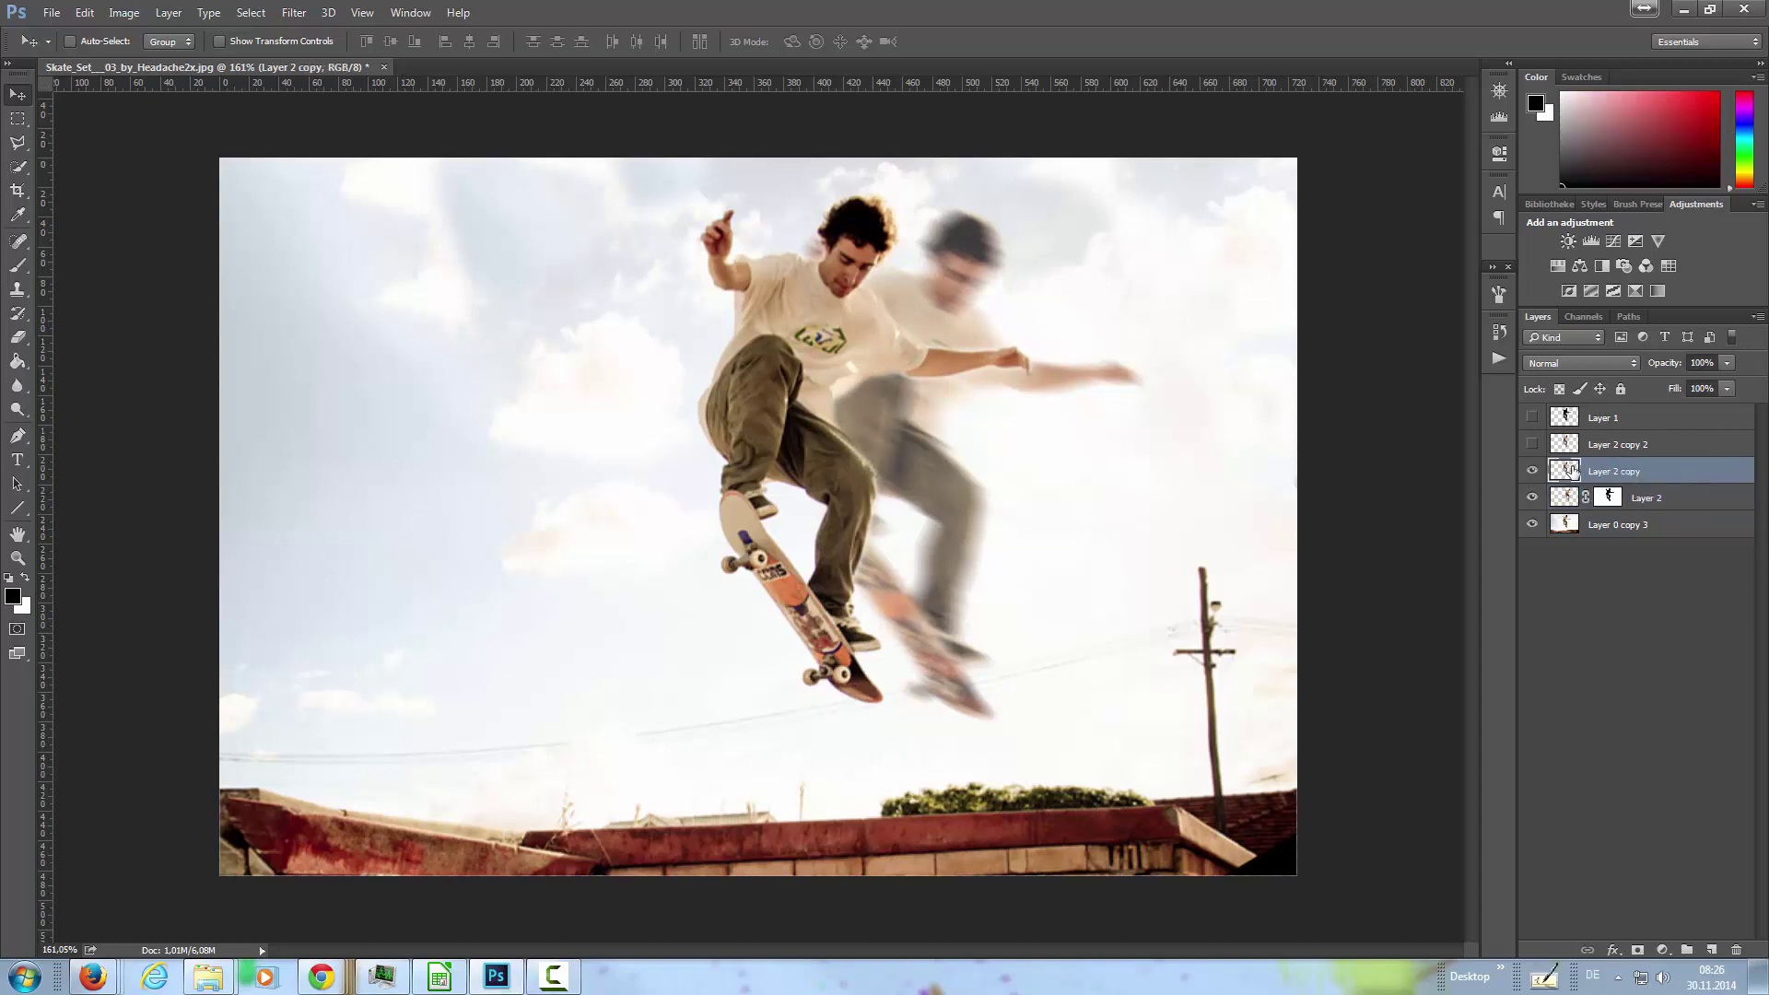
Step: Shift the Layer 2 copy skater right and down, then motion-blur it 27 pixels at -45°
left_click_drag(940, 460, 1118, 546)
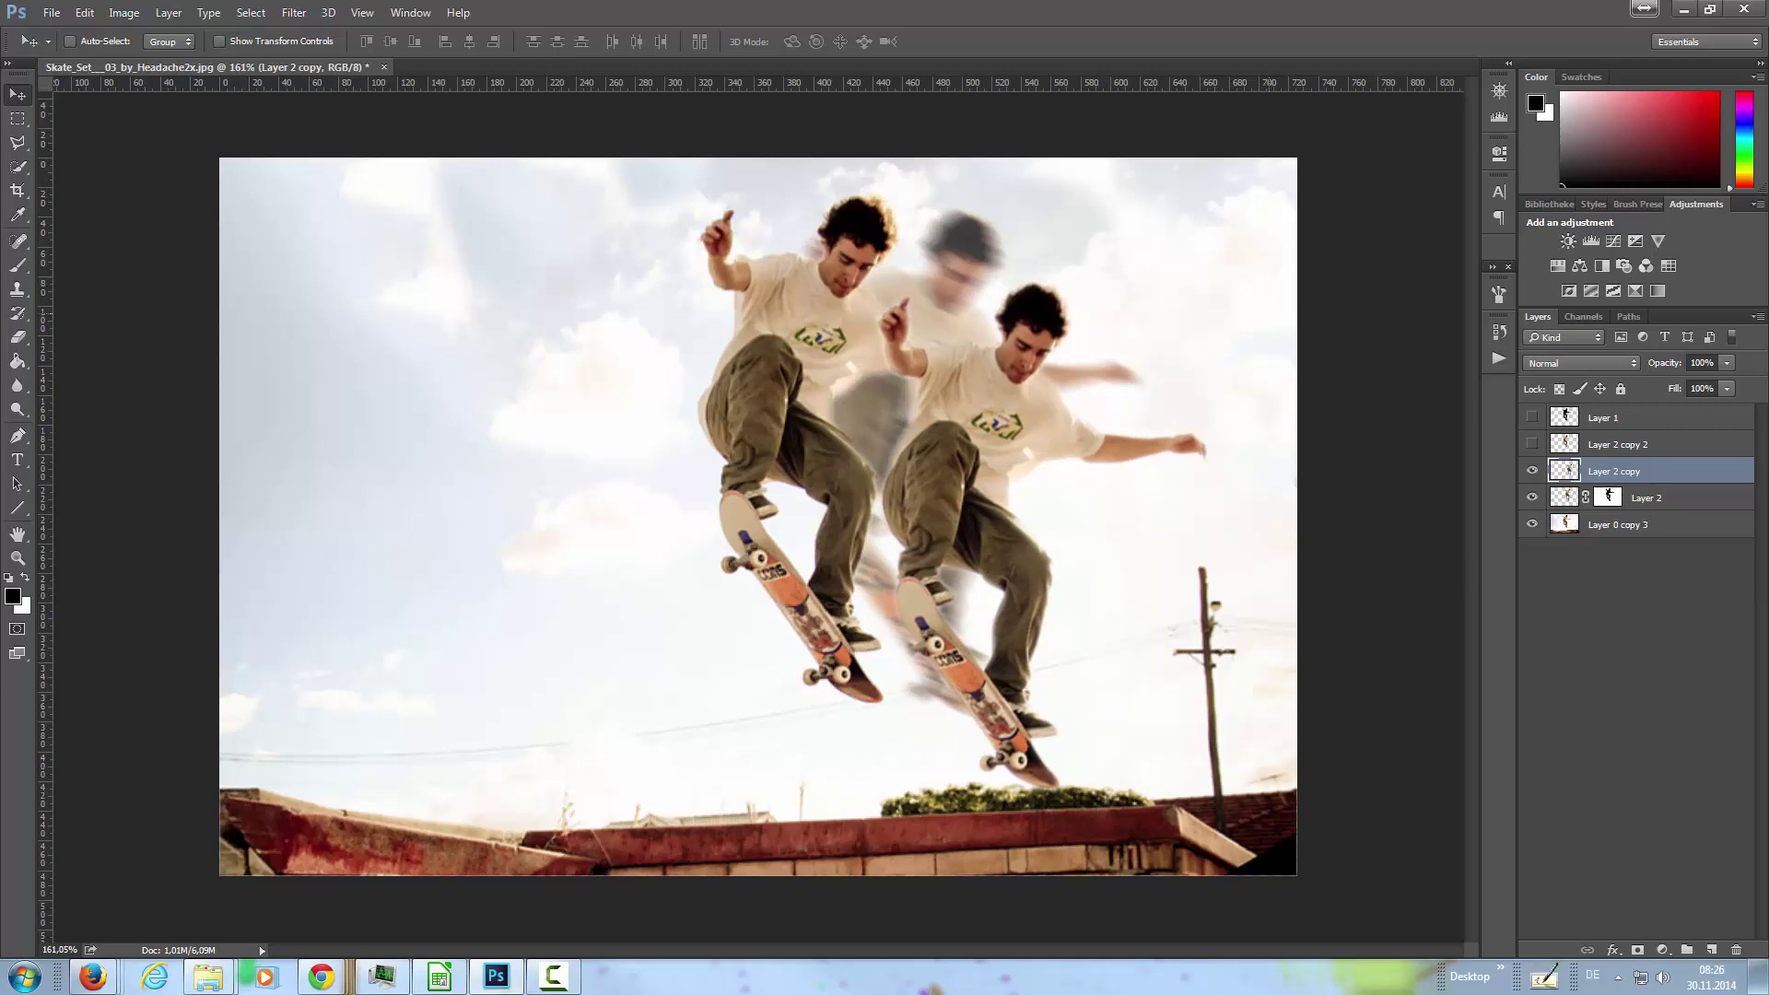
left_click(294, 12)
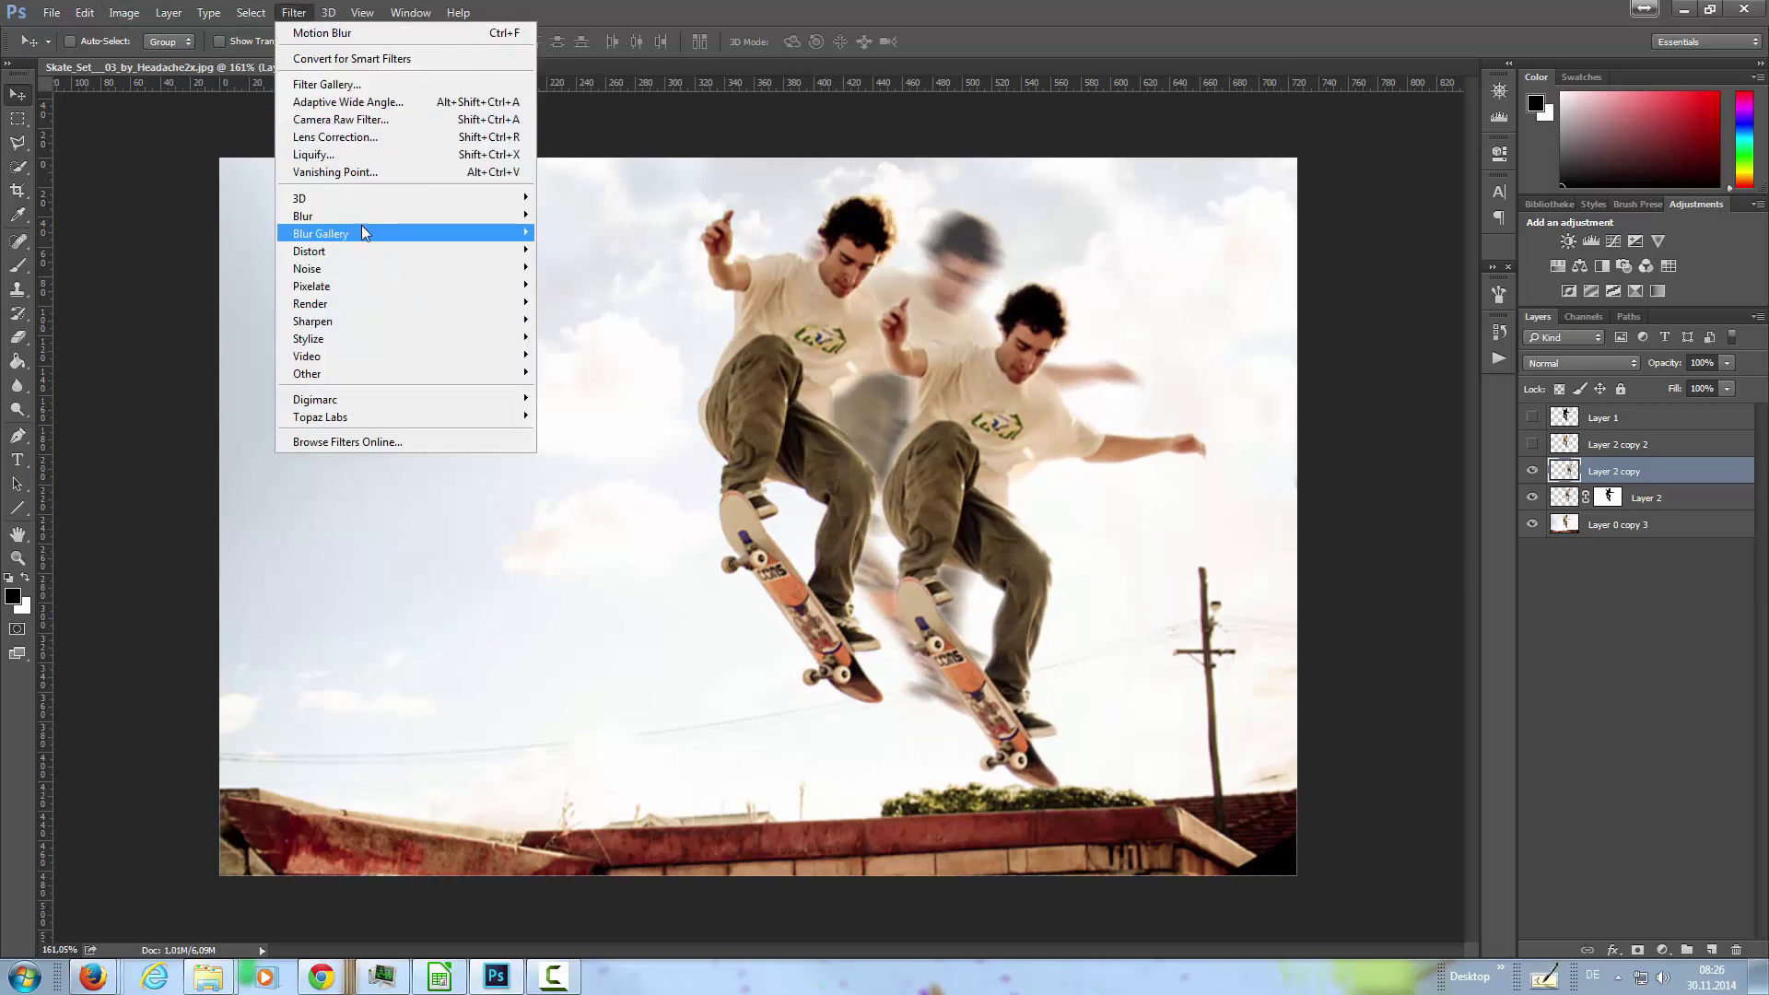
mouse_move(330, 216)
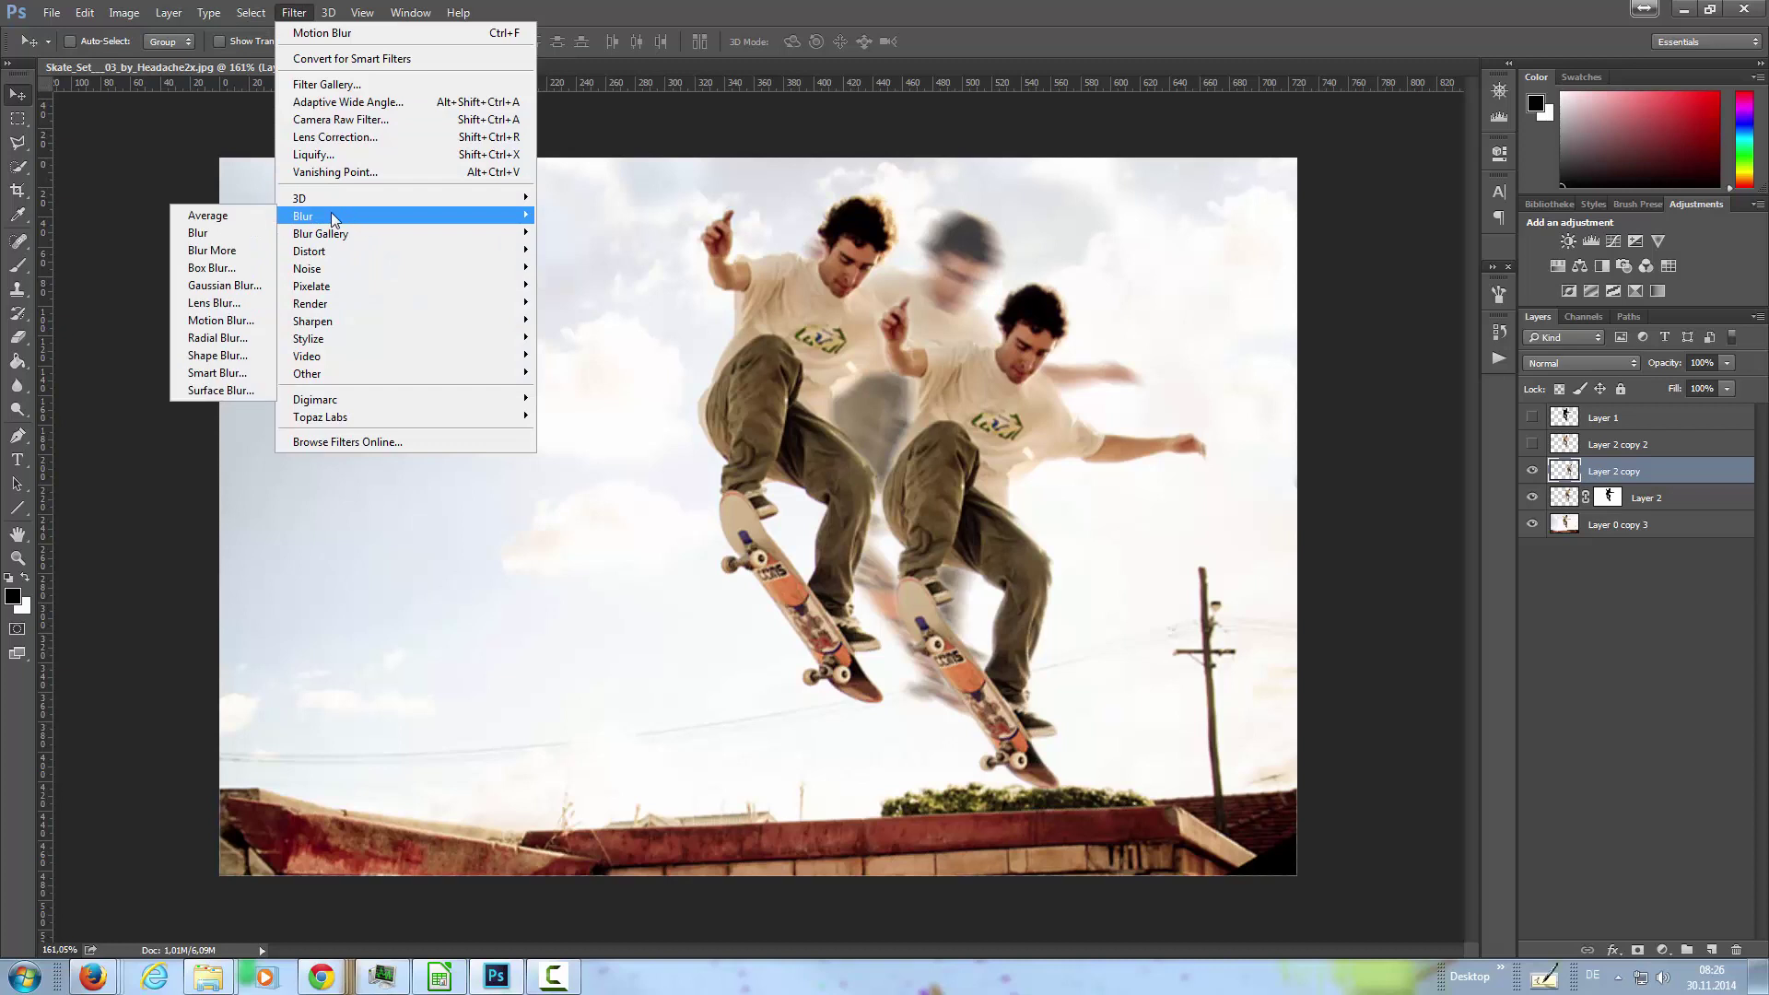
left_click(221, 321)
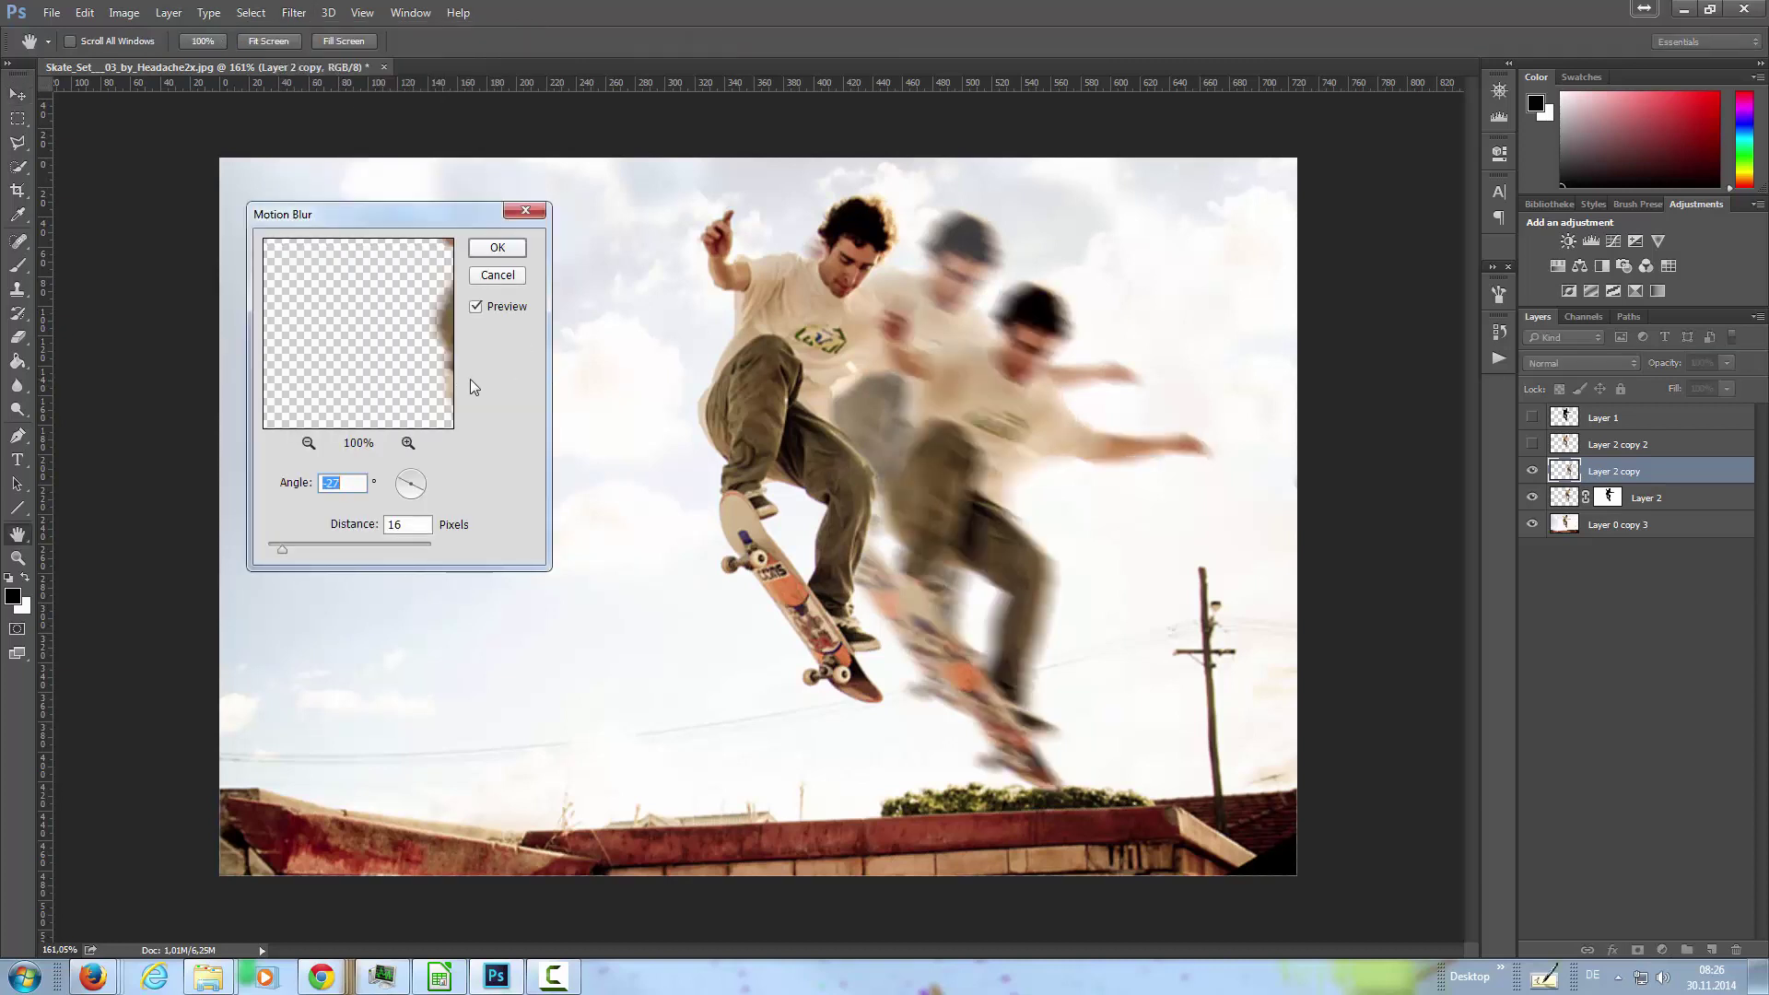
left_click_drag(288, 547, 292, 548)
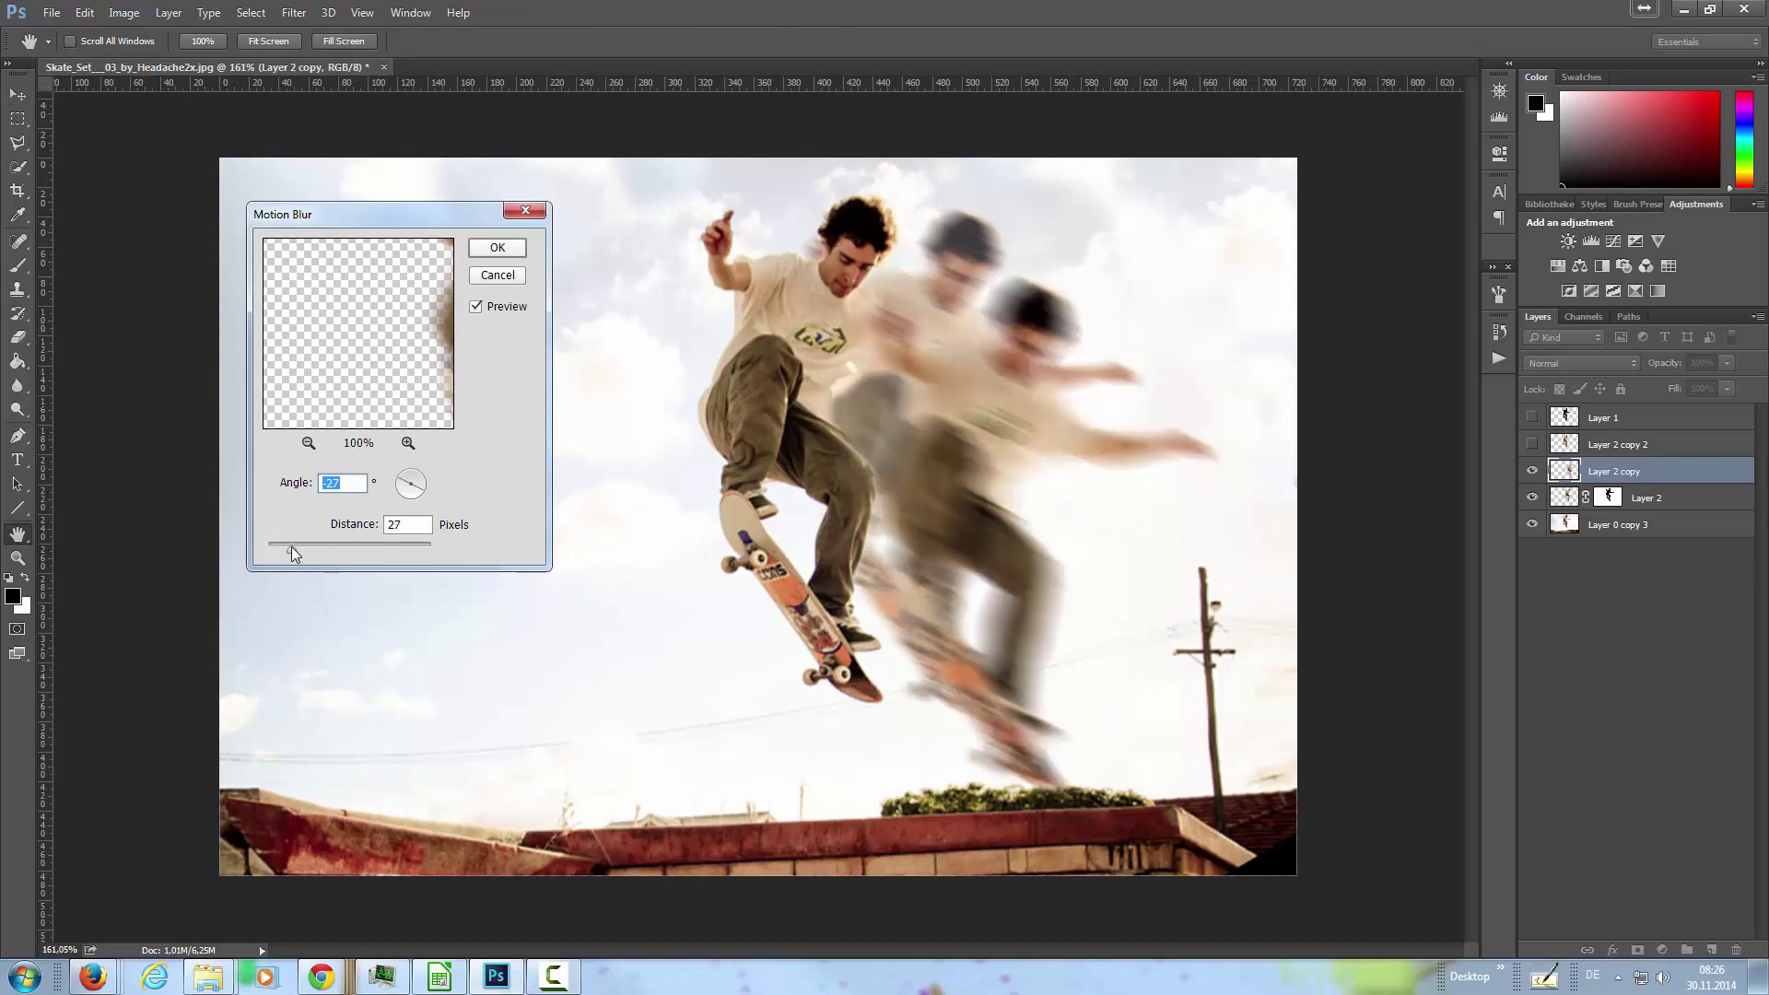
left_click(291, 545)
left_click(404, 481)
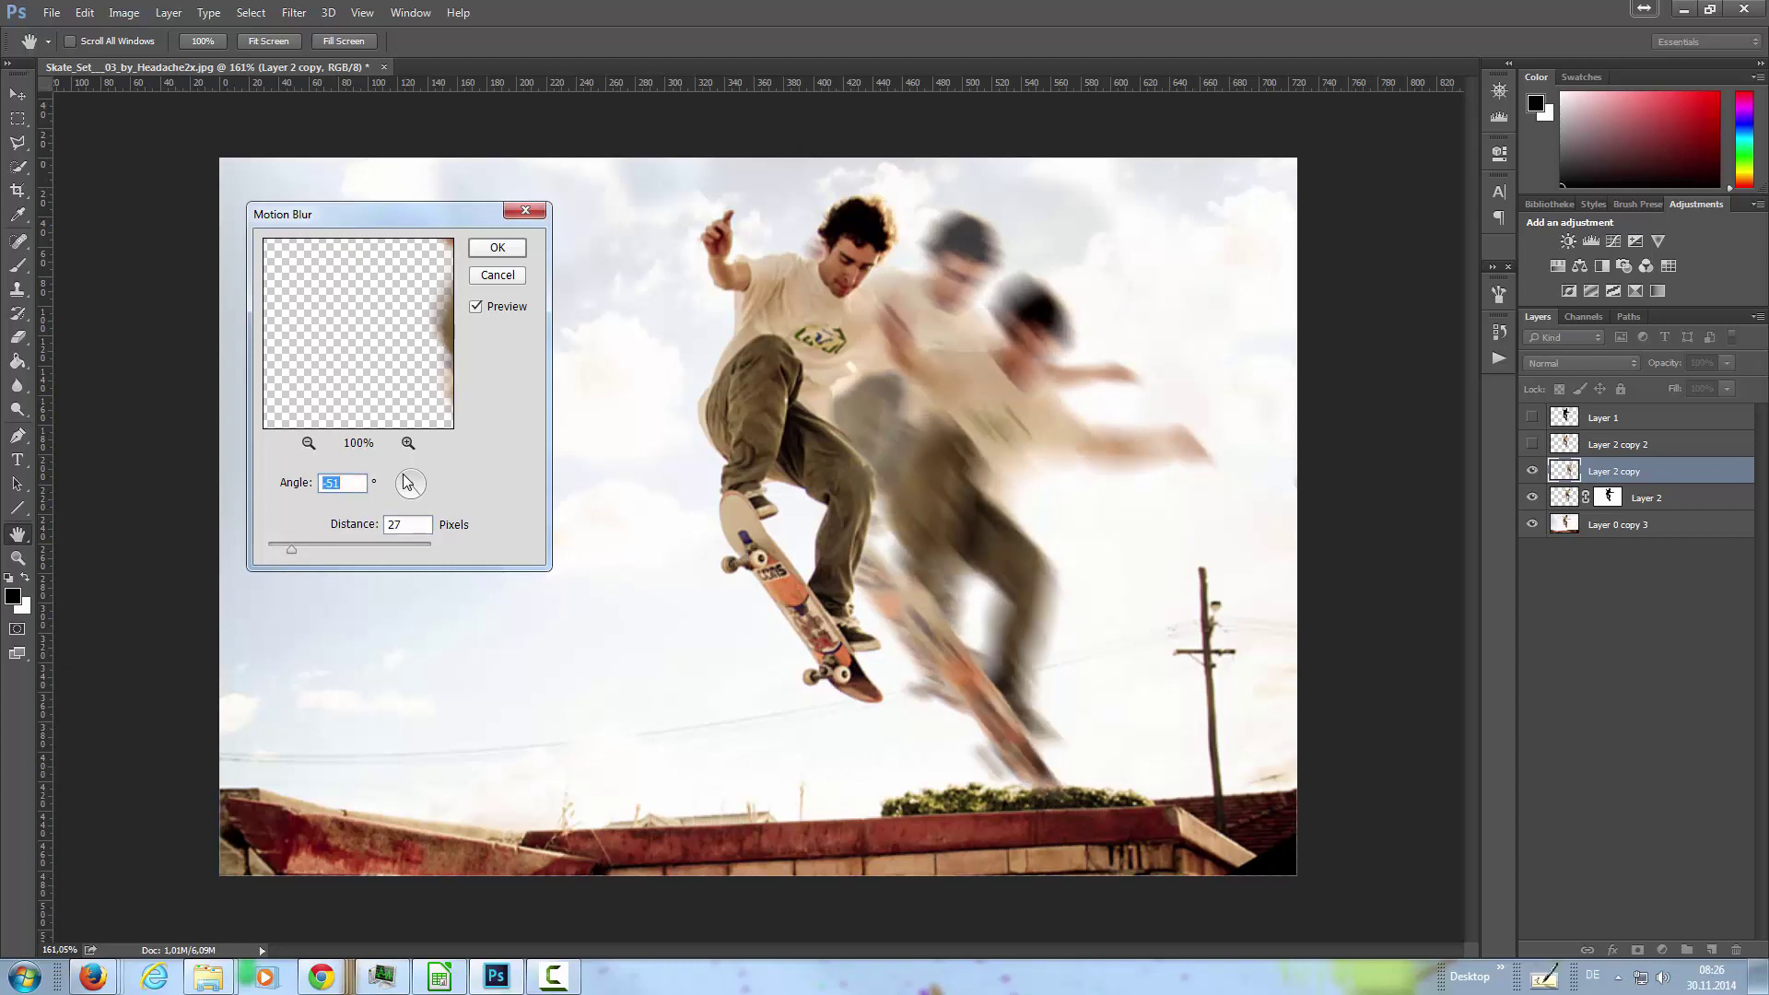
type("-45")
left_click(497, 249)
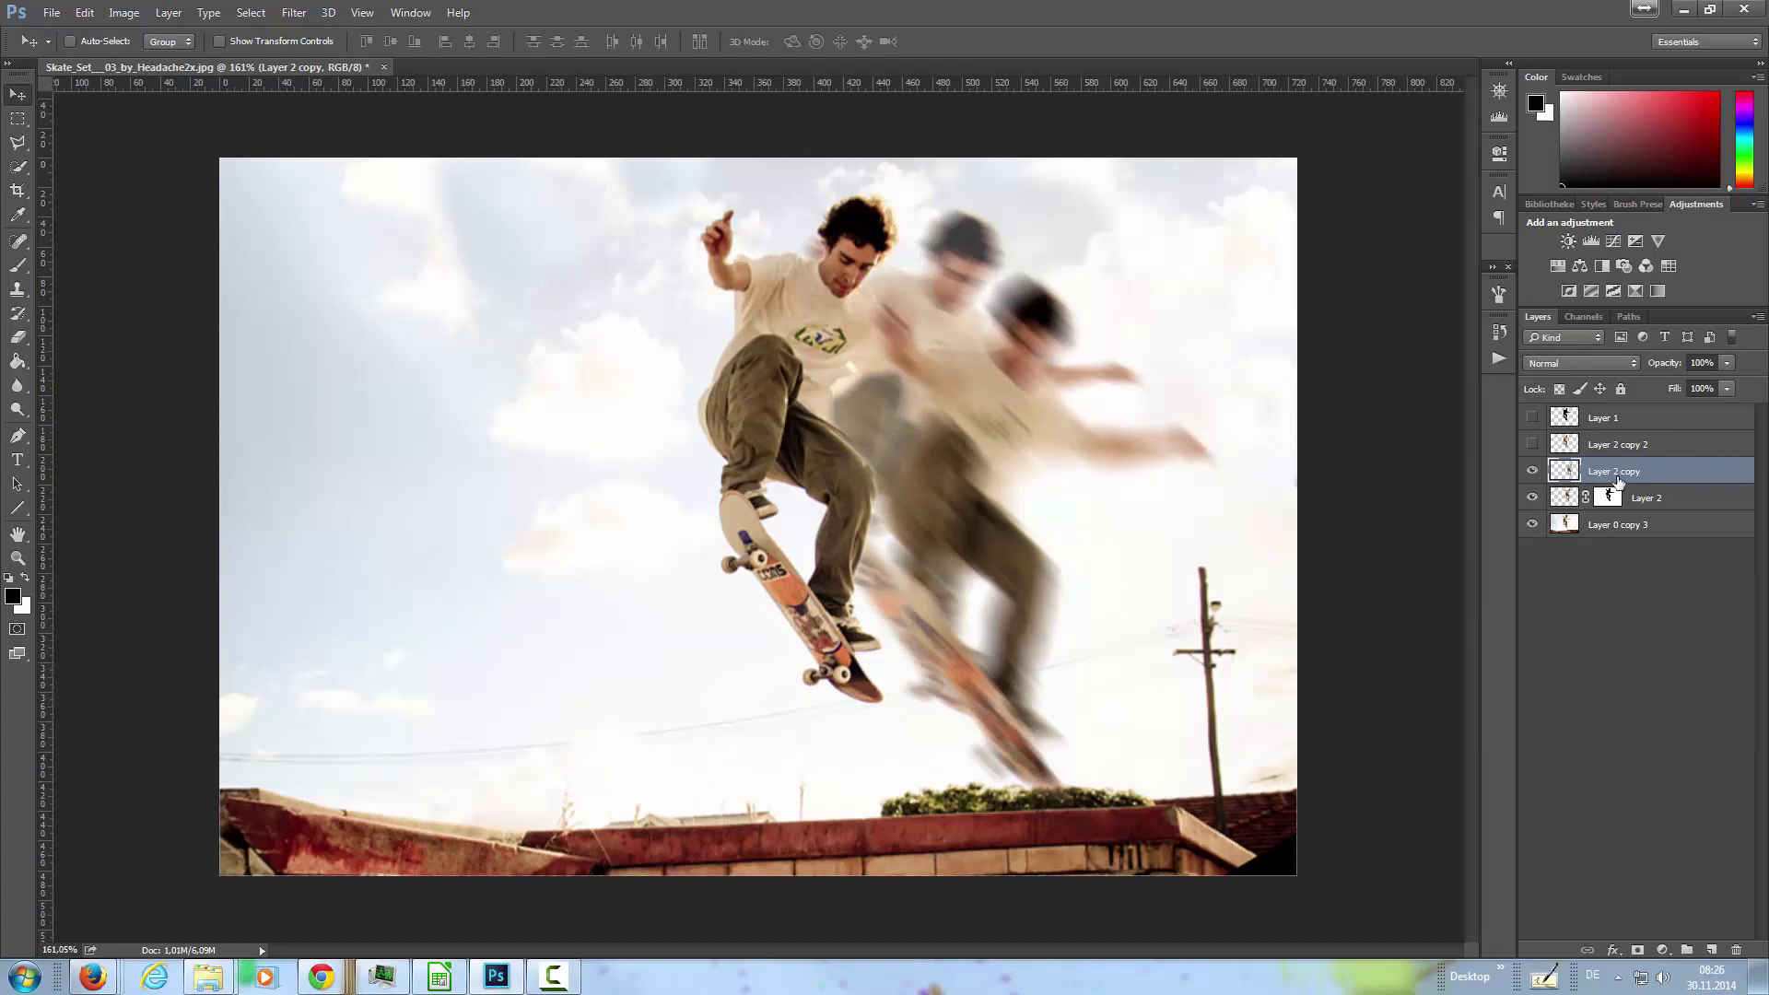
Step: Mask Layer 2 copy using Layer 2's outline and fade it to 50% opacity
left_click(1566, 500, "ctrl")
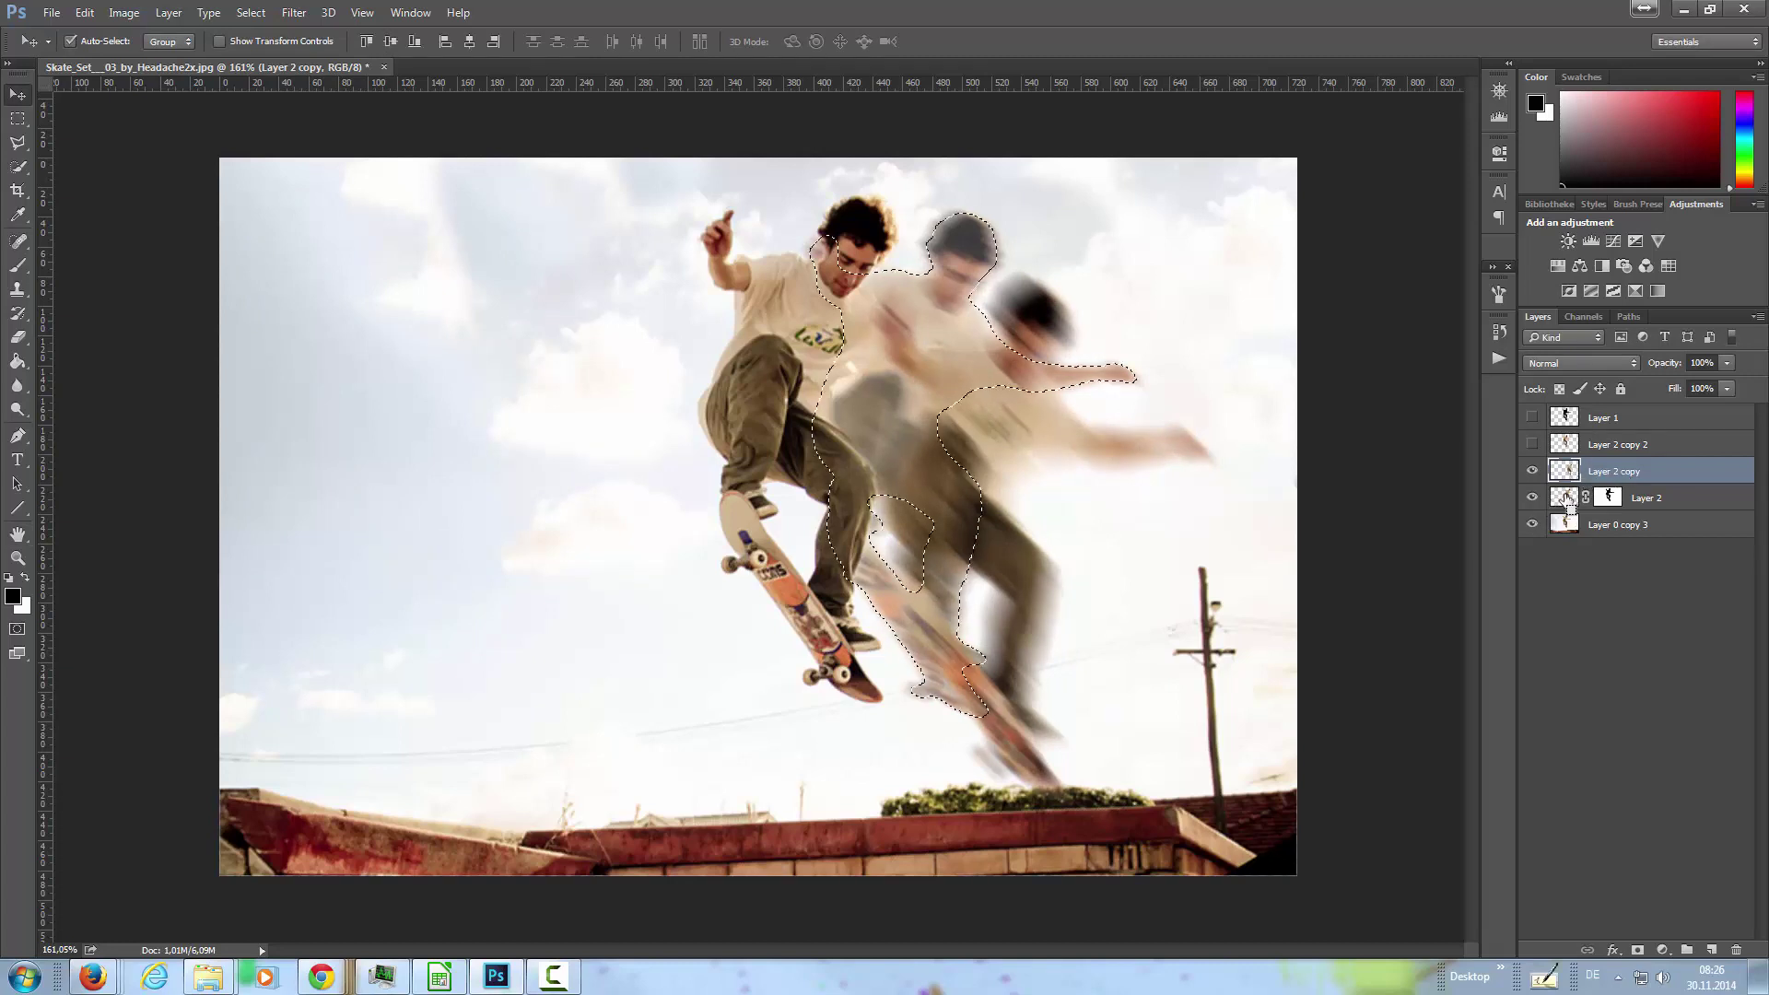
left_click(1638, 951)
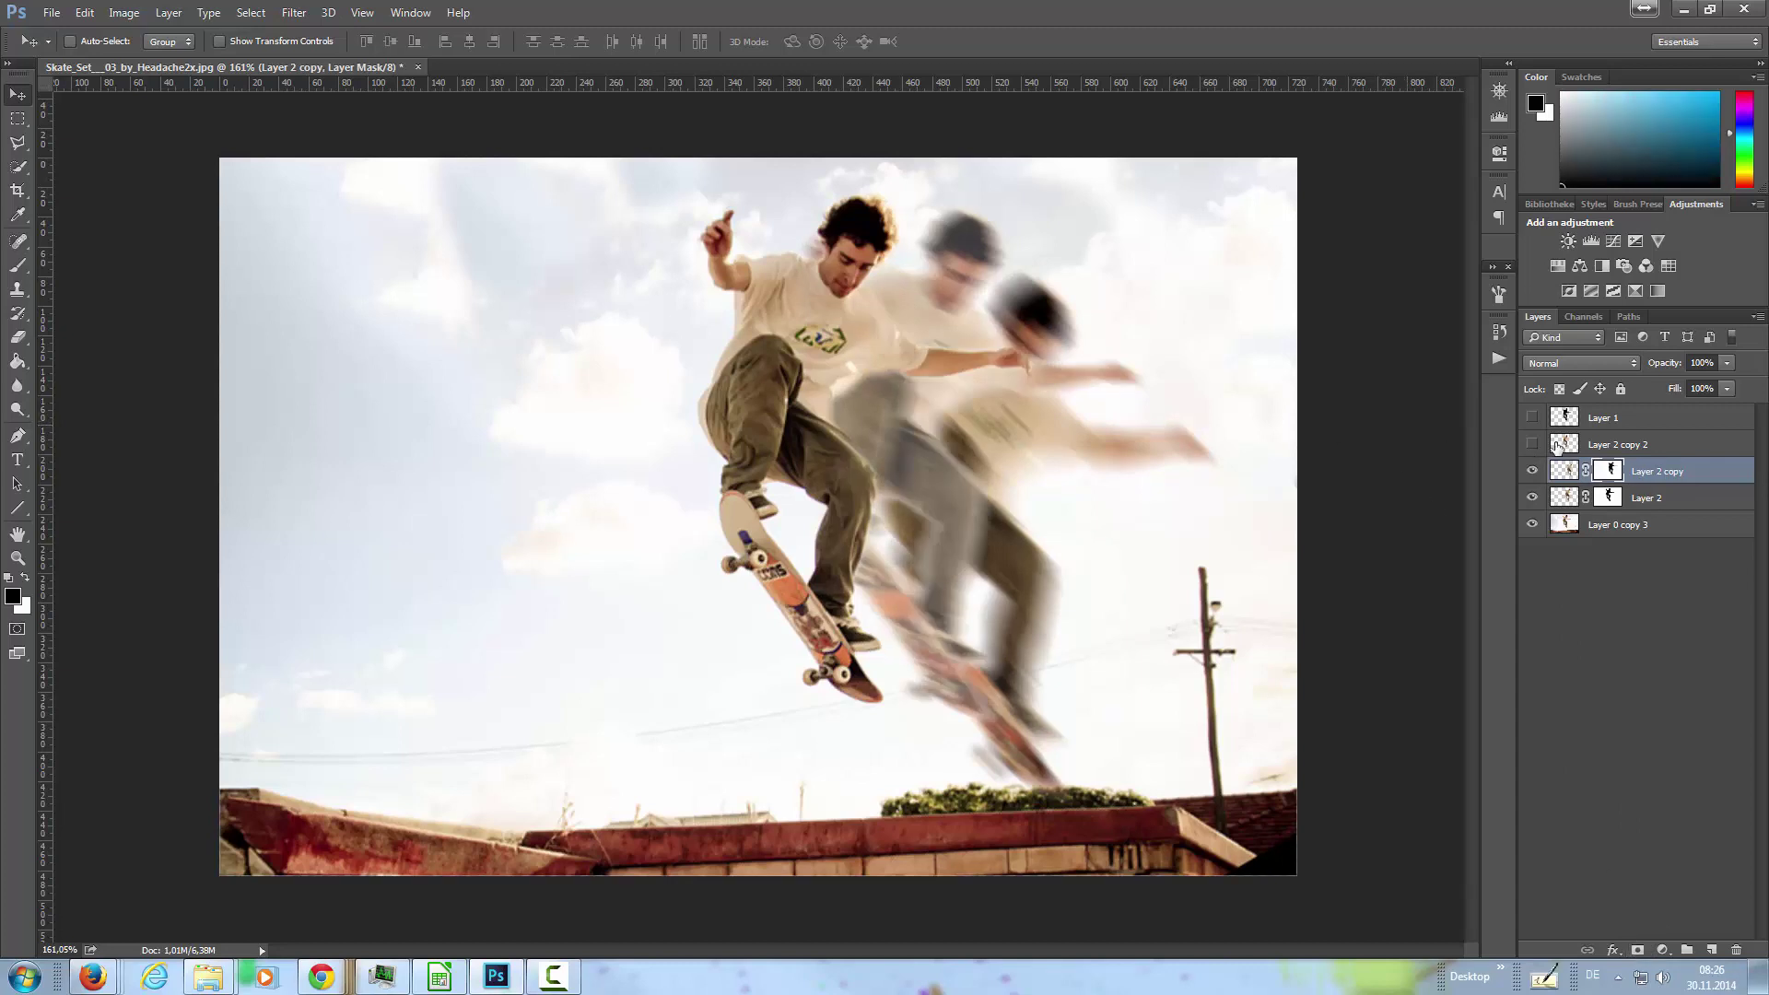
left_click(1575, 469)
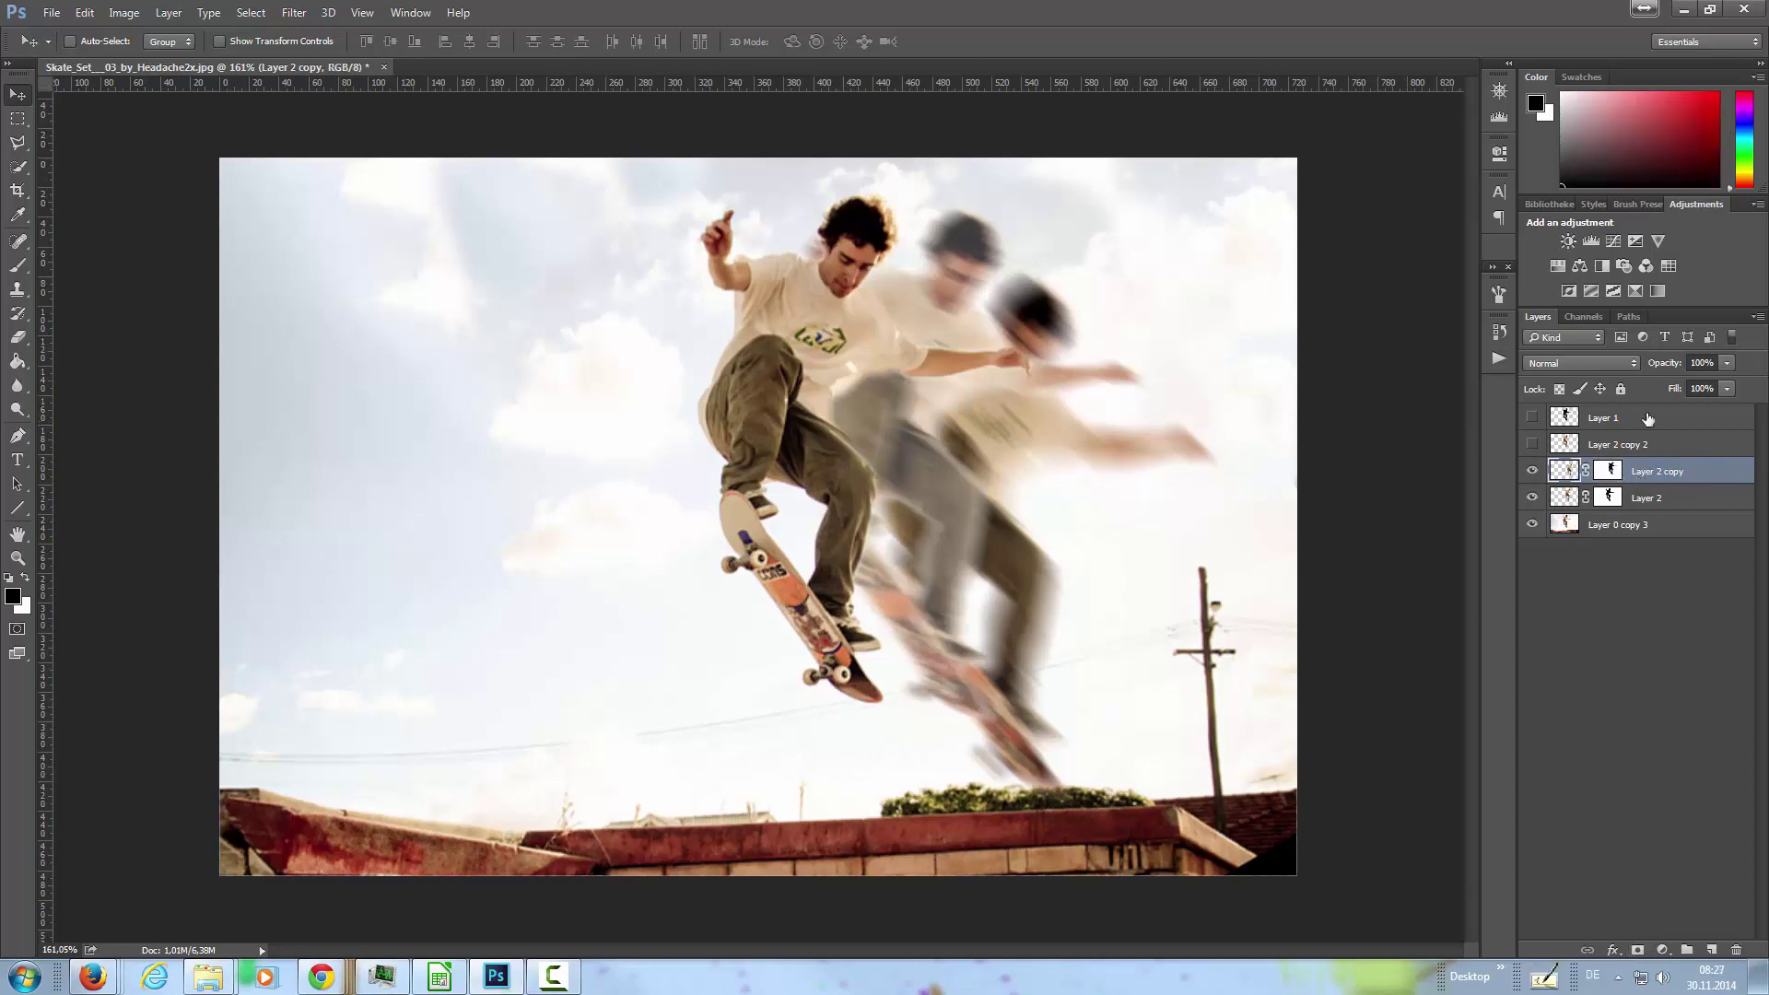
left_click(1727, 363)
left_click_drag(1699, 381, 1679, 381)
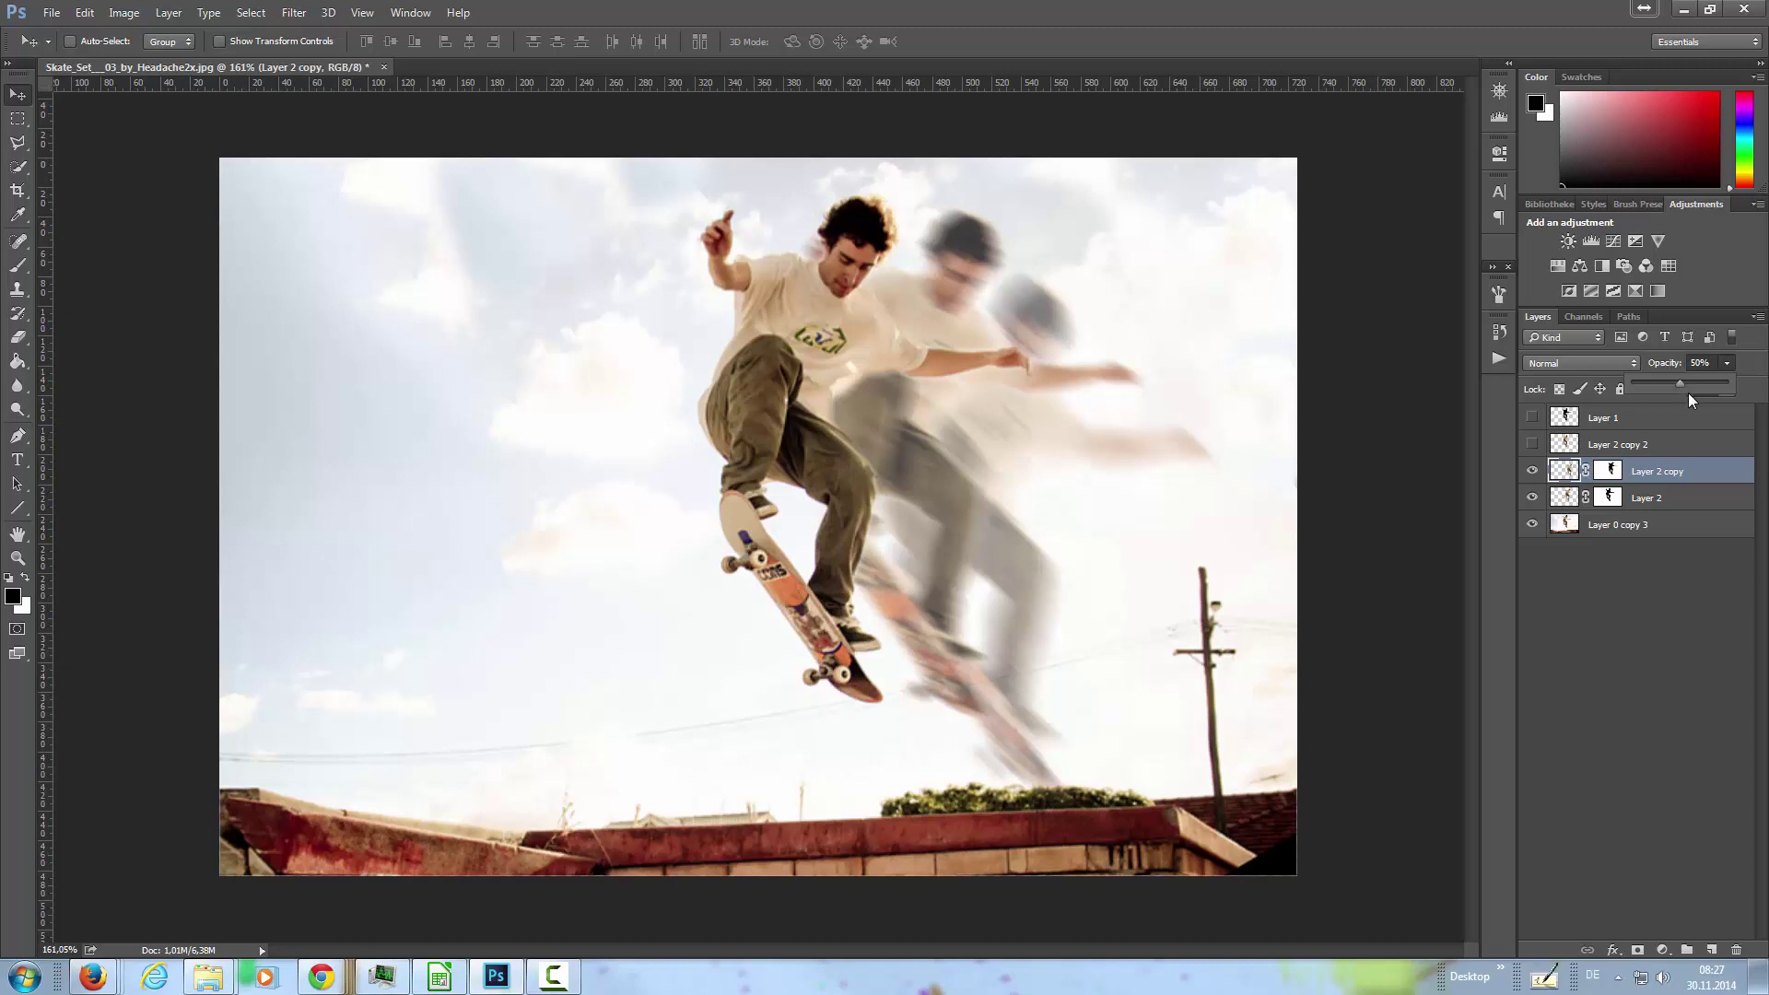
Step: Show Layer 2 copy 2 and move it further down-right along the trail
left_click(1676, 573)
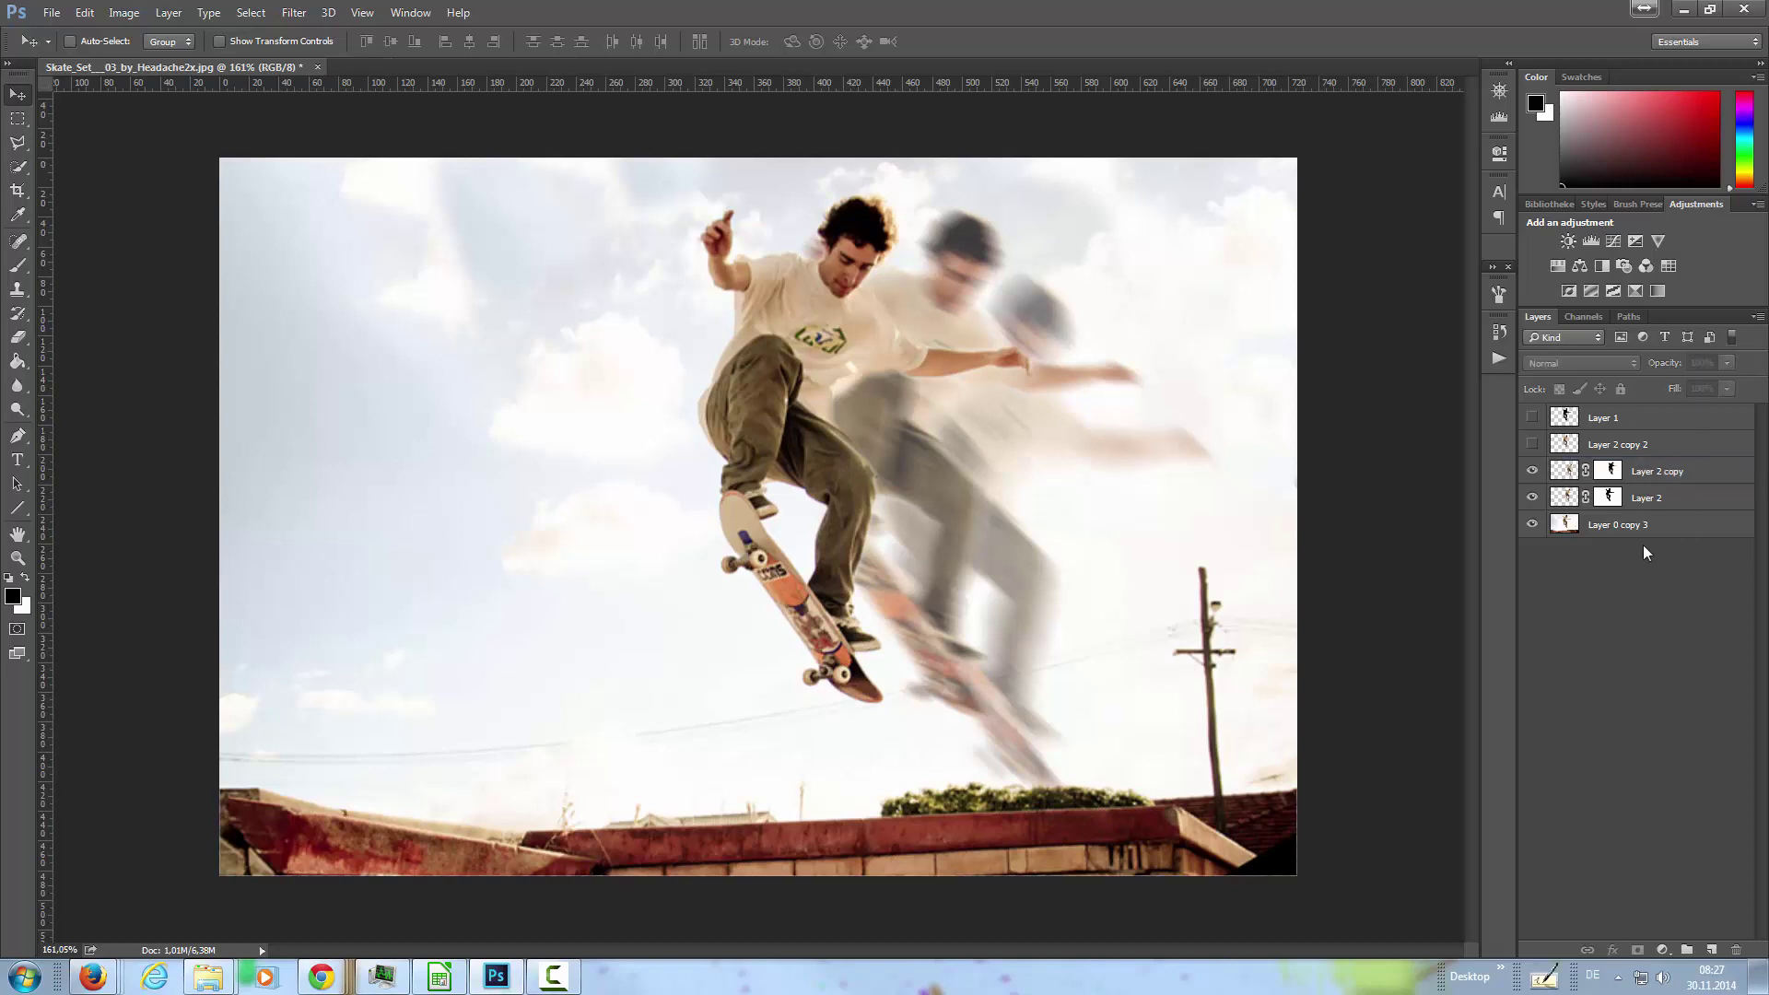
left_click(1600, 446)
left_click(1532, 444)
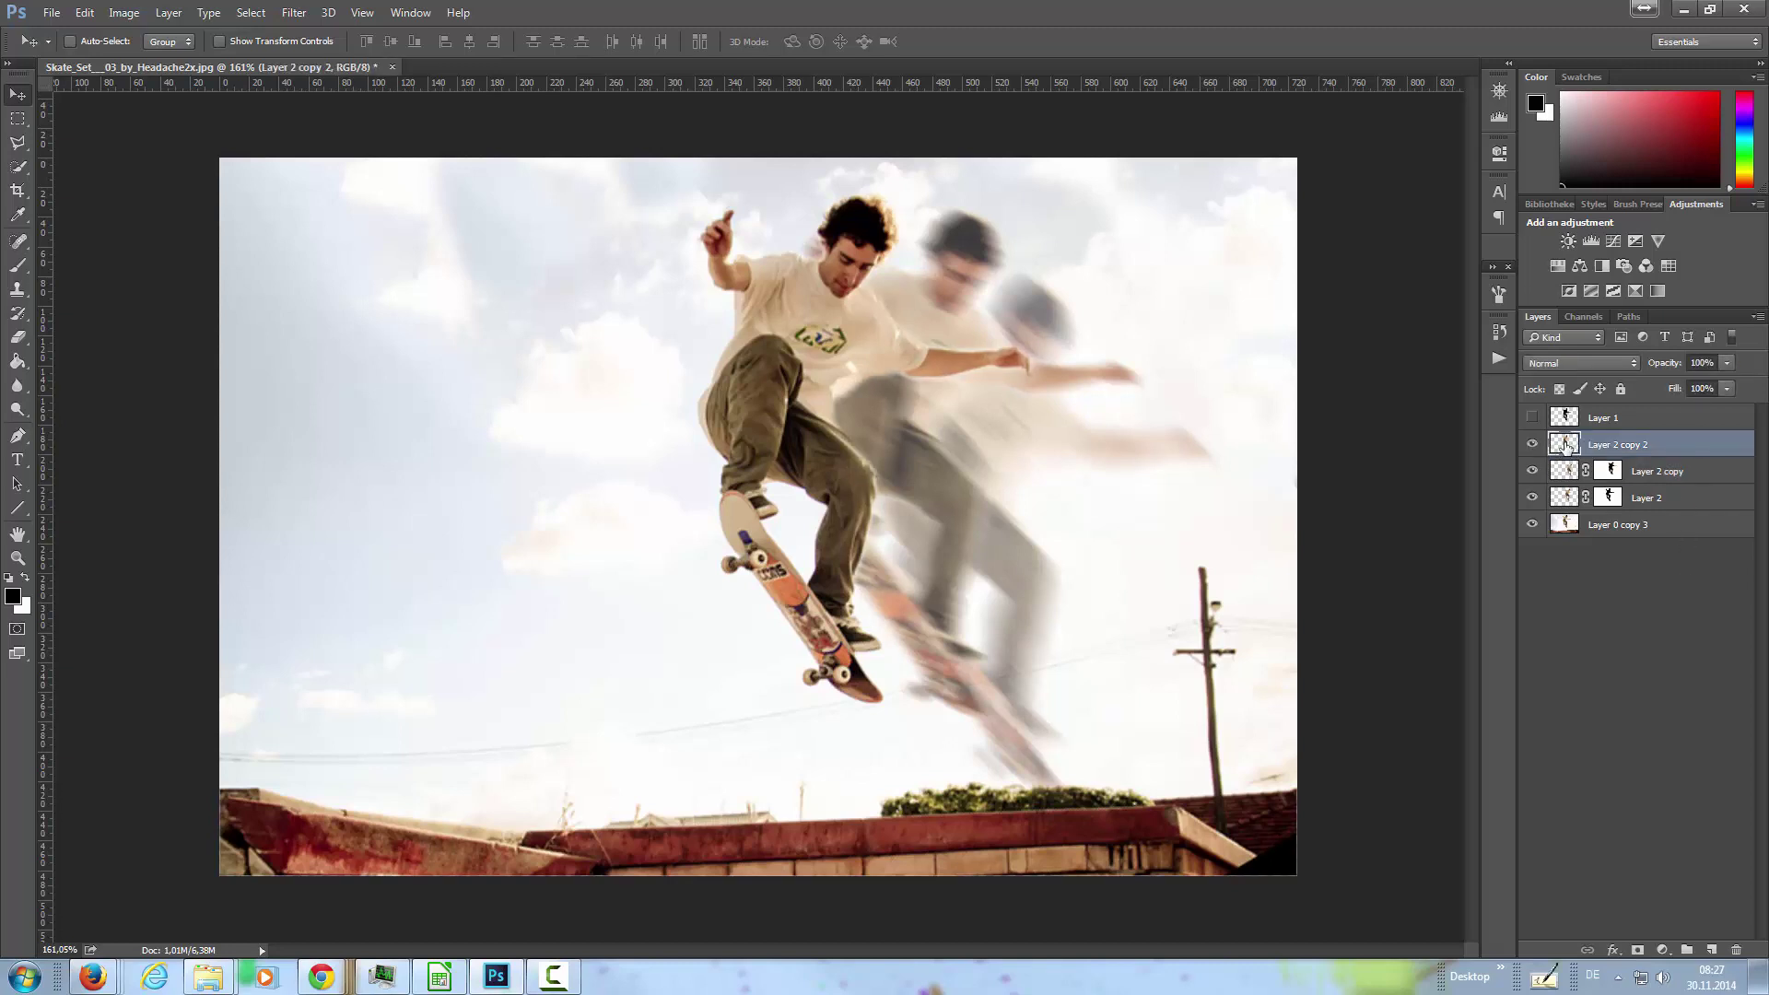
left_click_drag(834, 350, 1111, 554)
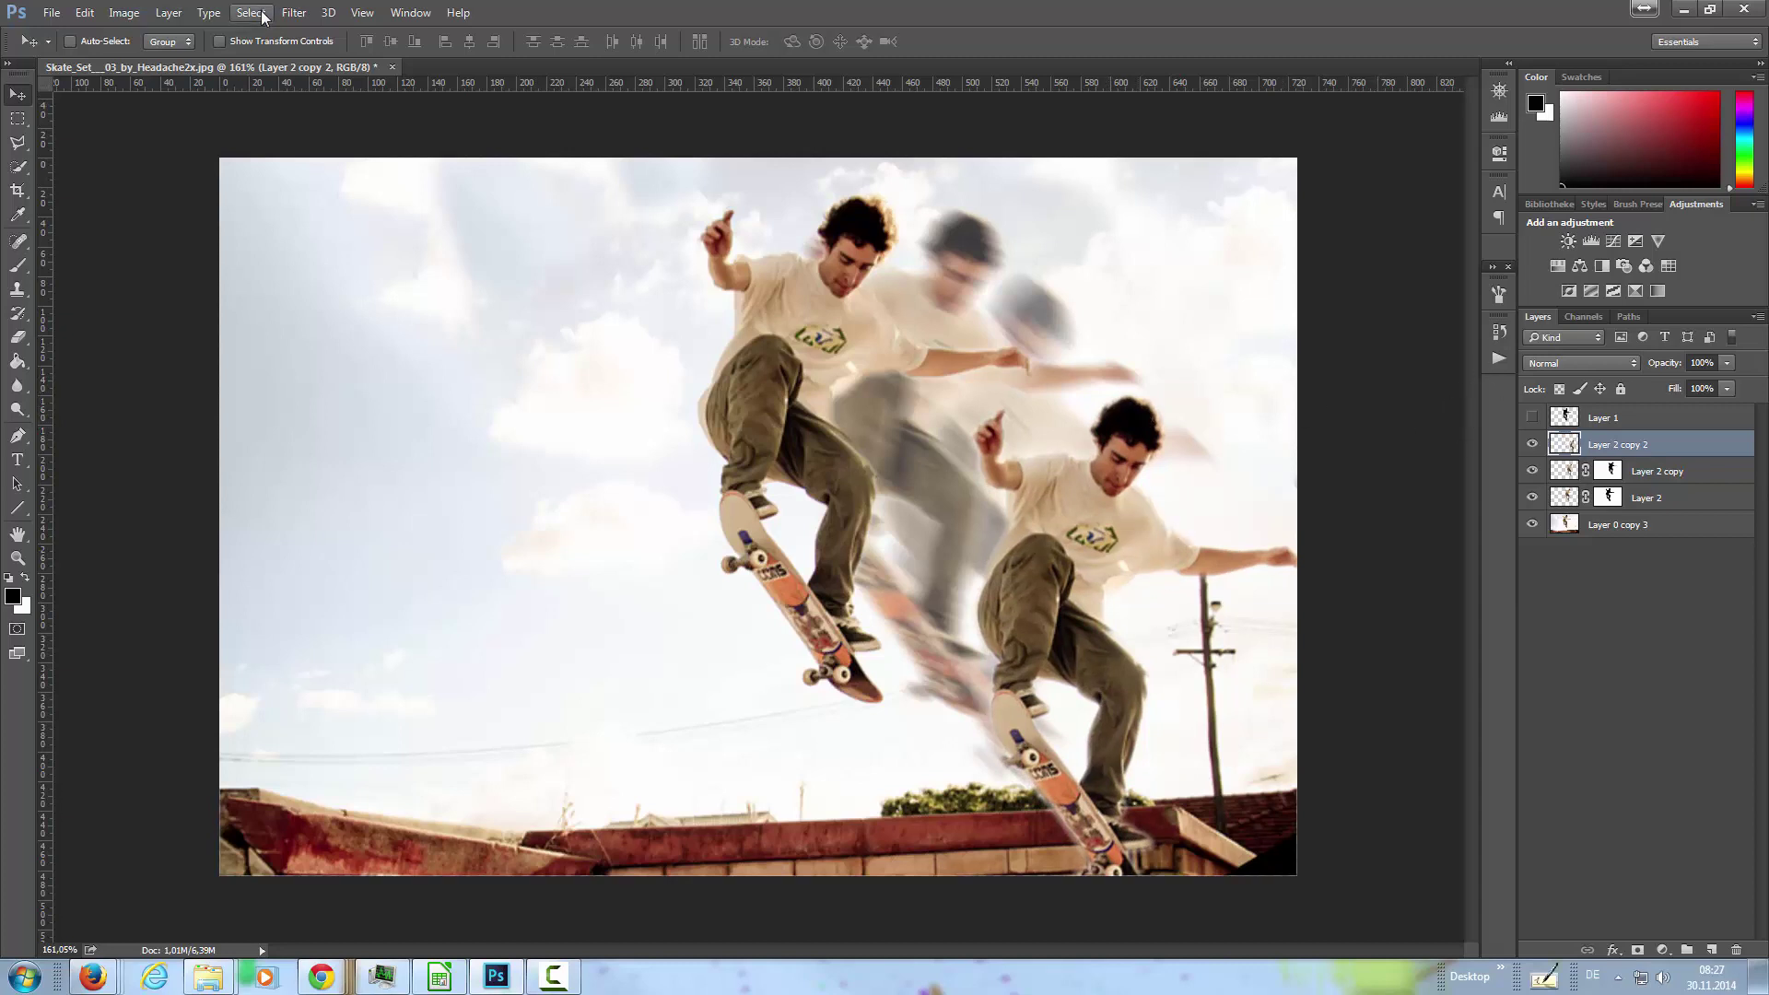
Step: Apply a 46-pixel Motion Blur to Layer 2 copy 2
left_click(251, 13)
mouse_move(294, 13)
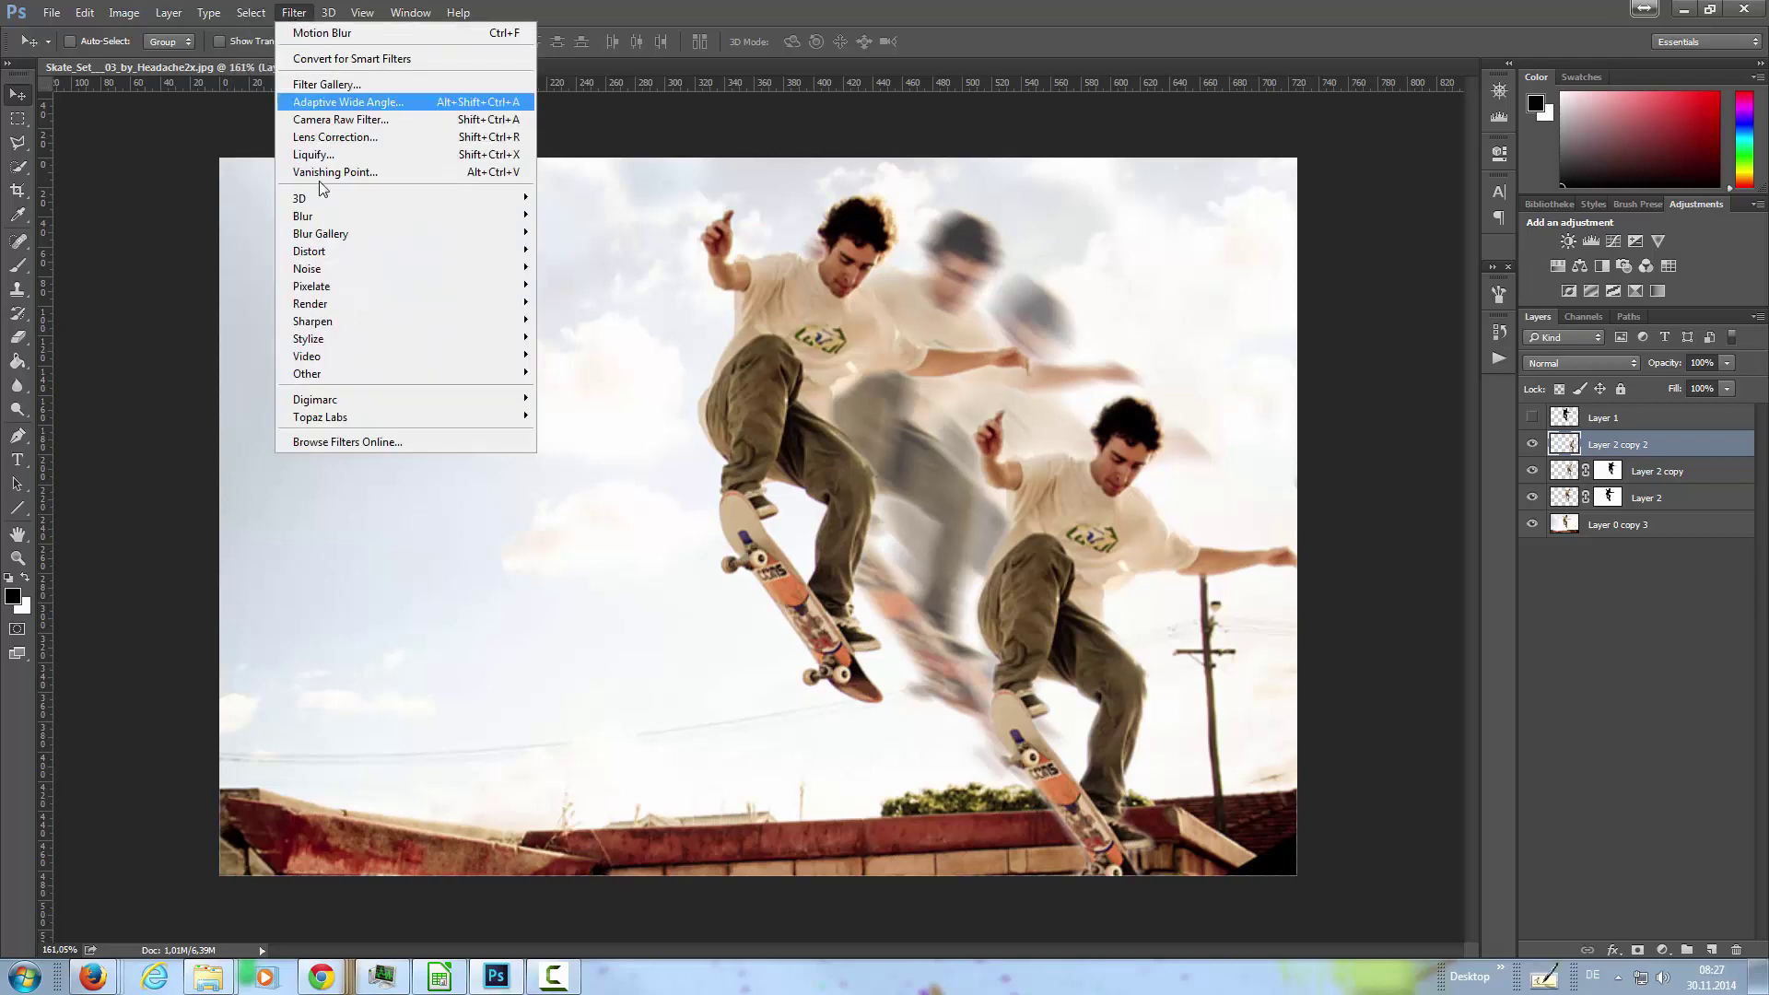
mouse_move(342, 218)
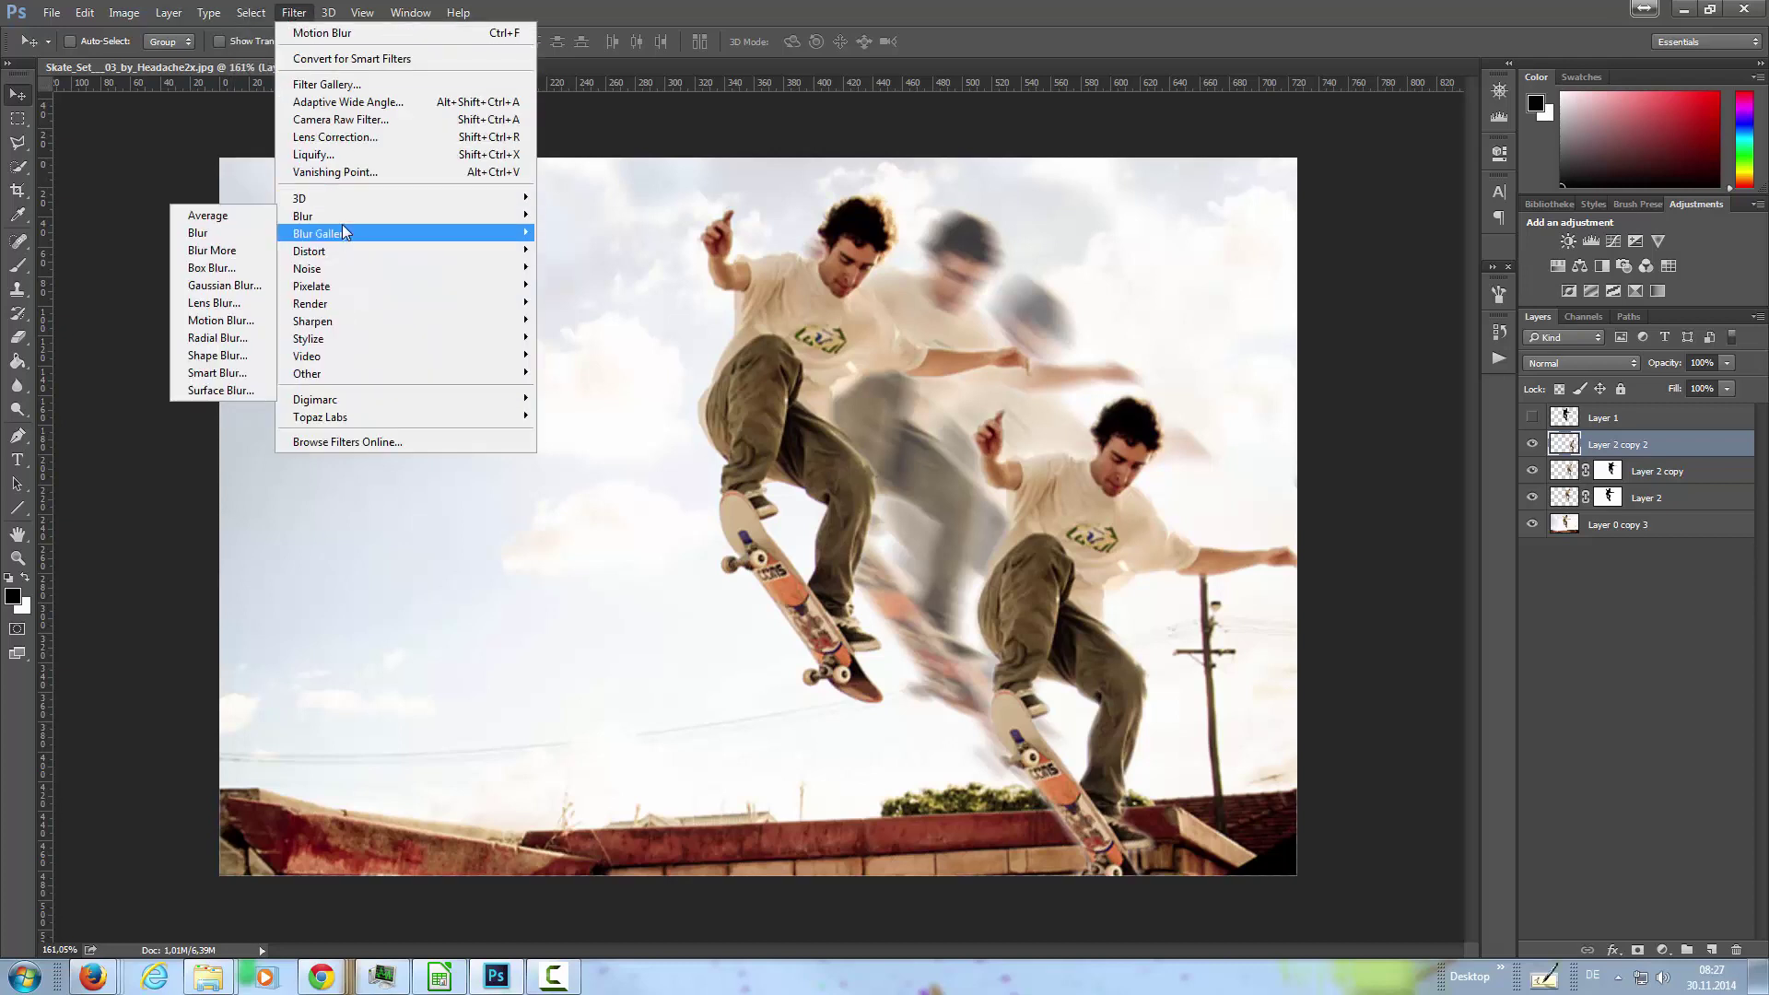
left_click(222, 320)
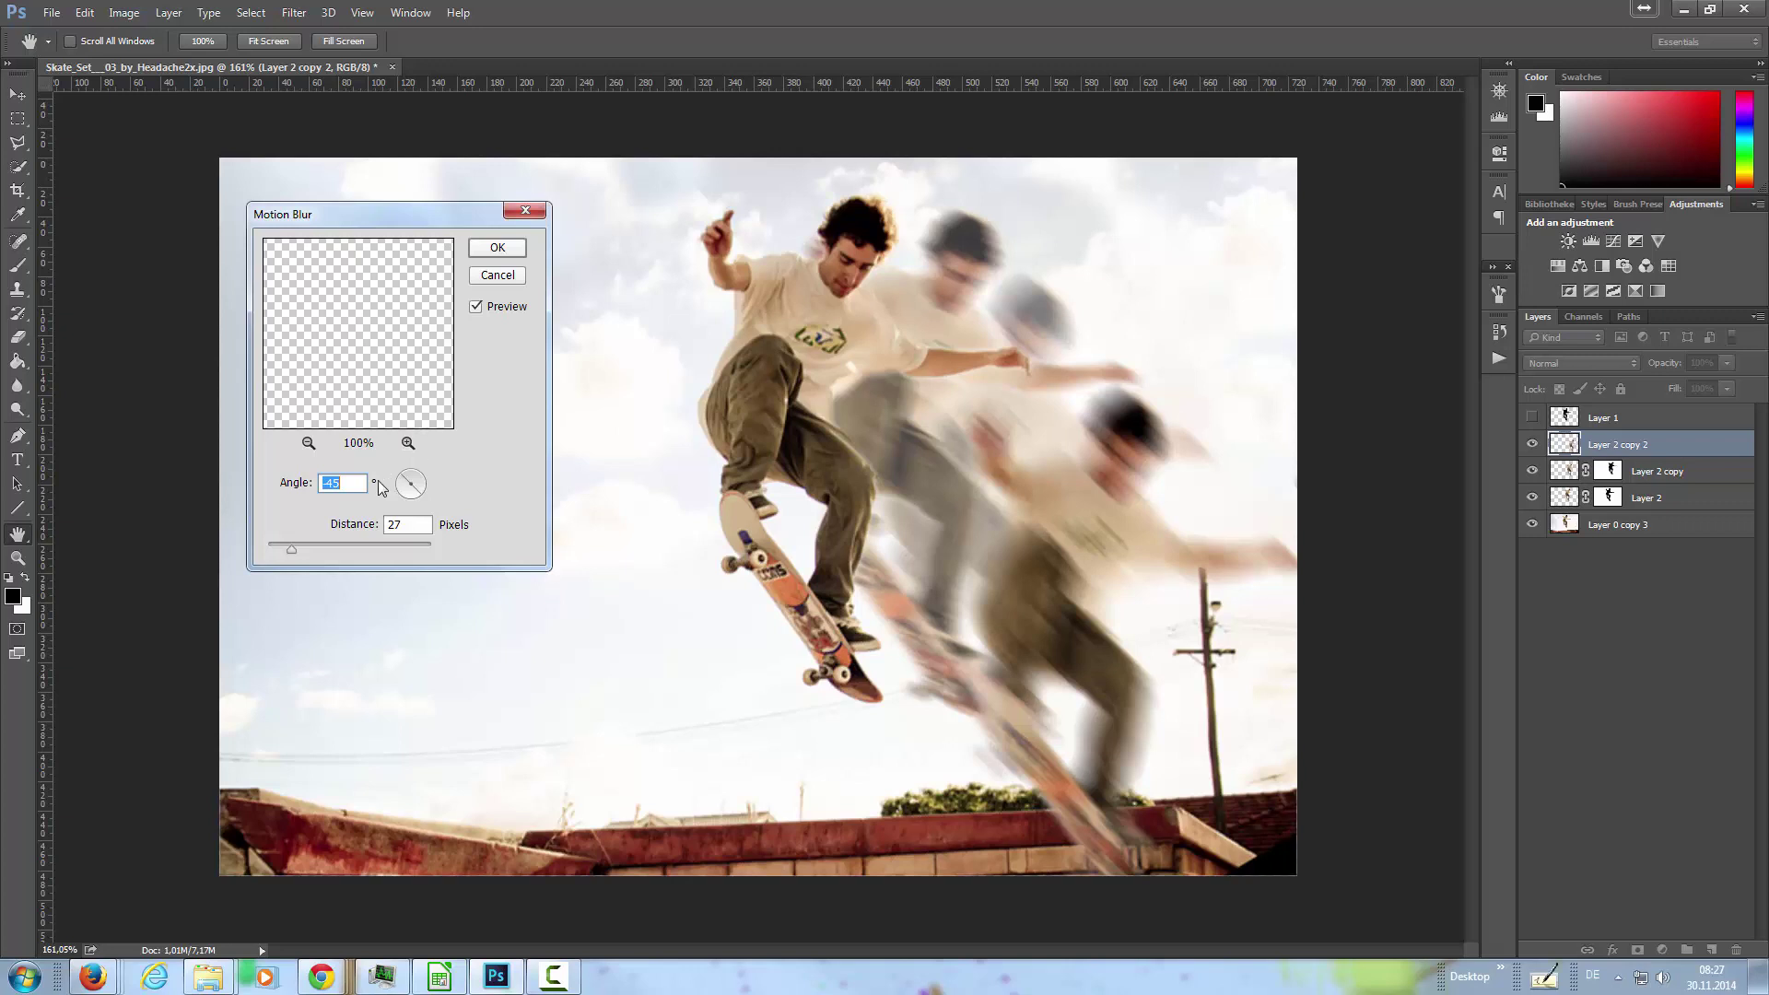
left_click_drag(296, 551, 307, 551)
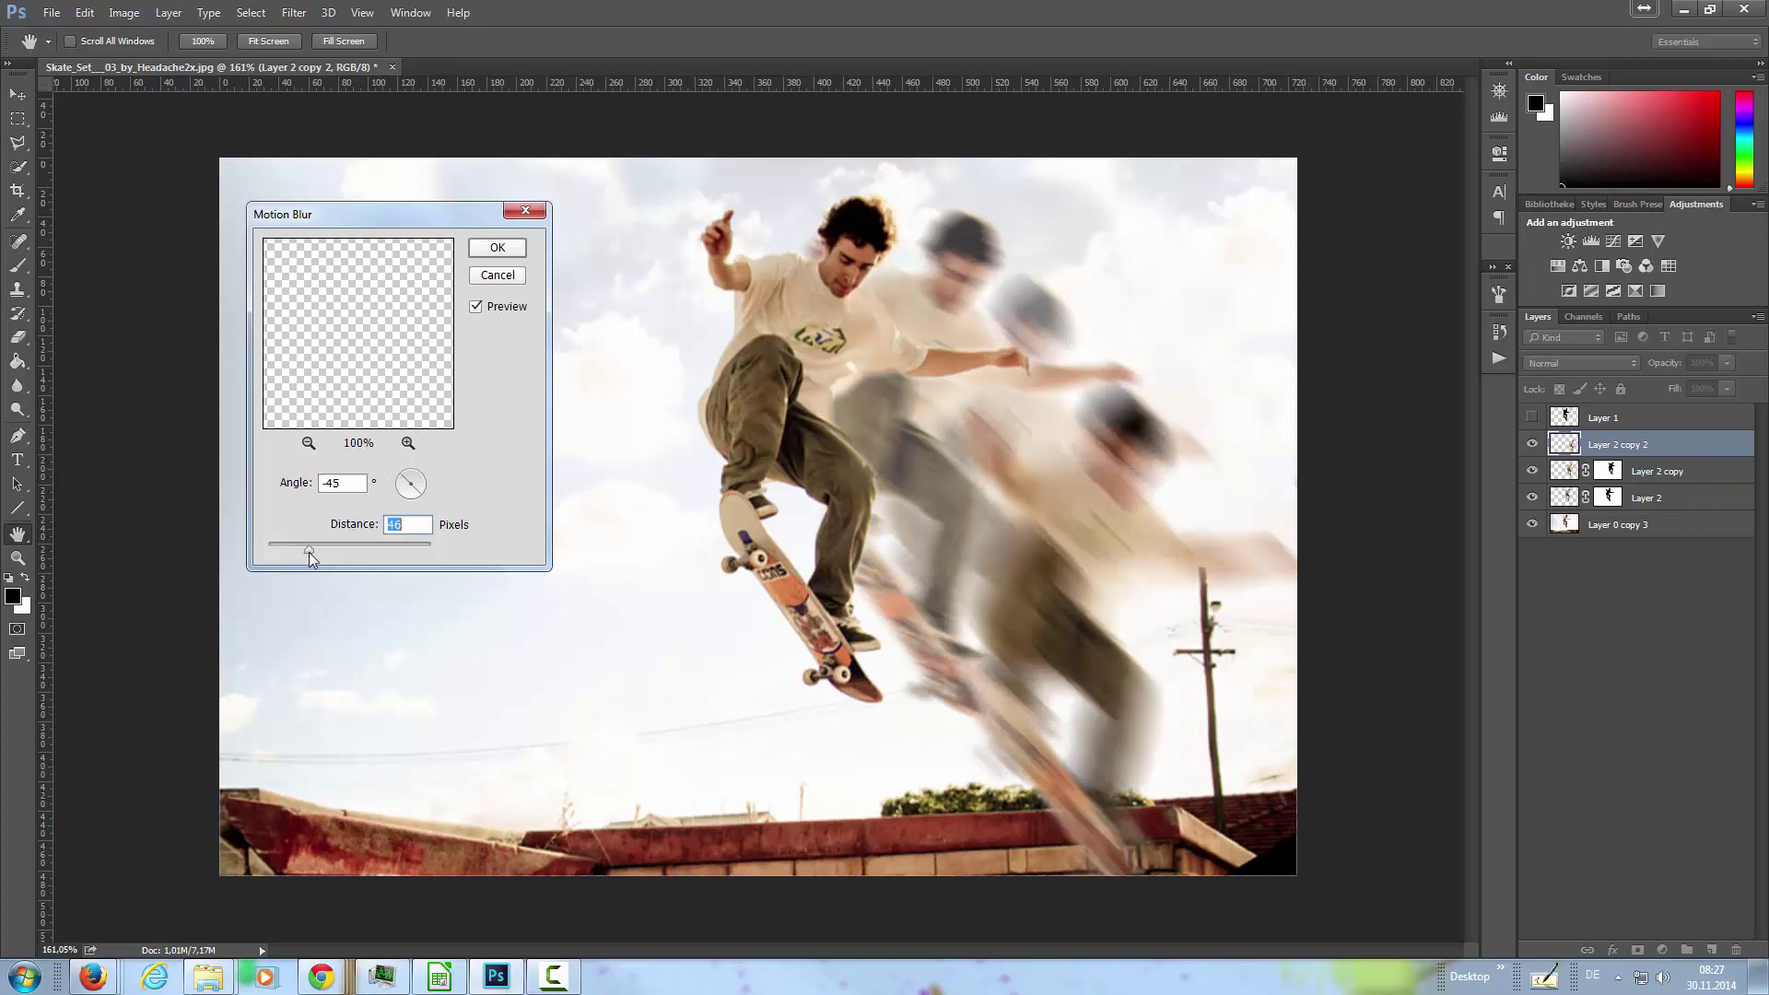
left_click(406, 475)
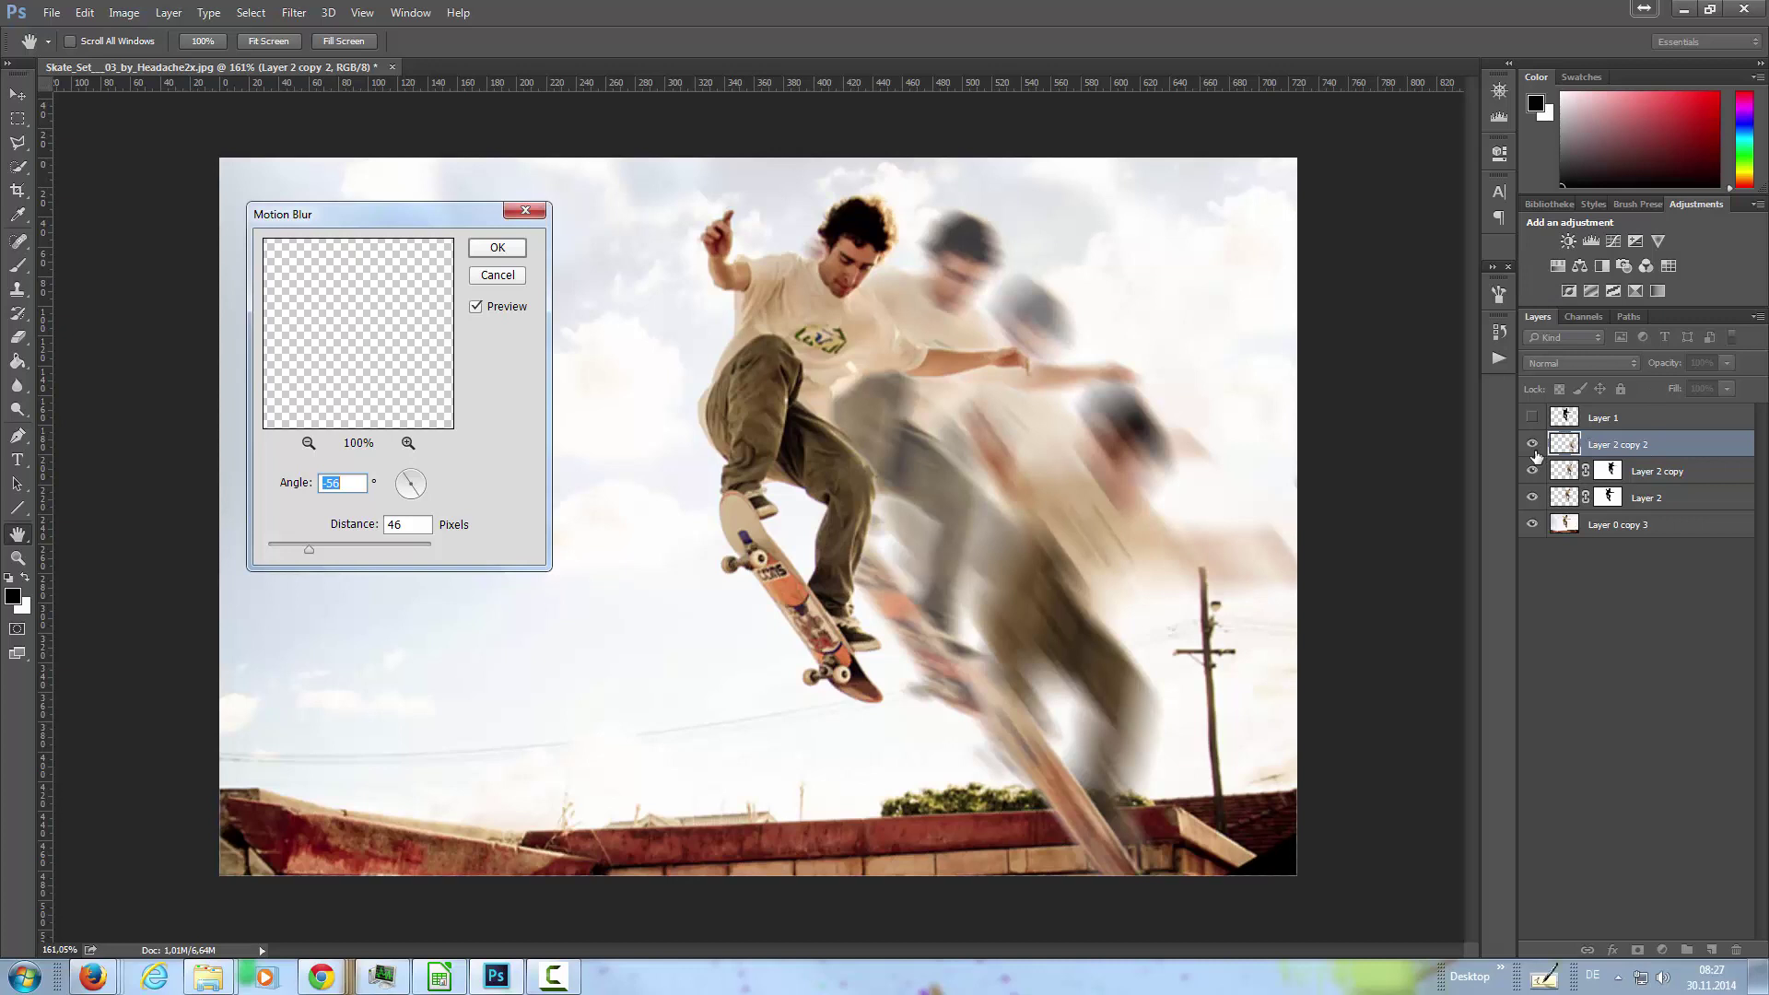
left_click(502, 250)
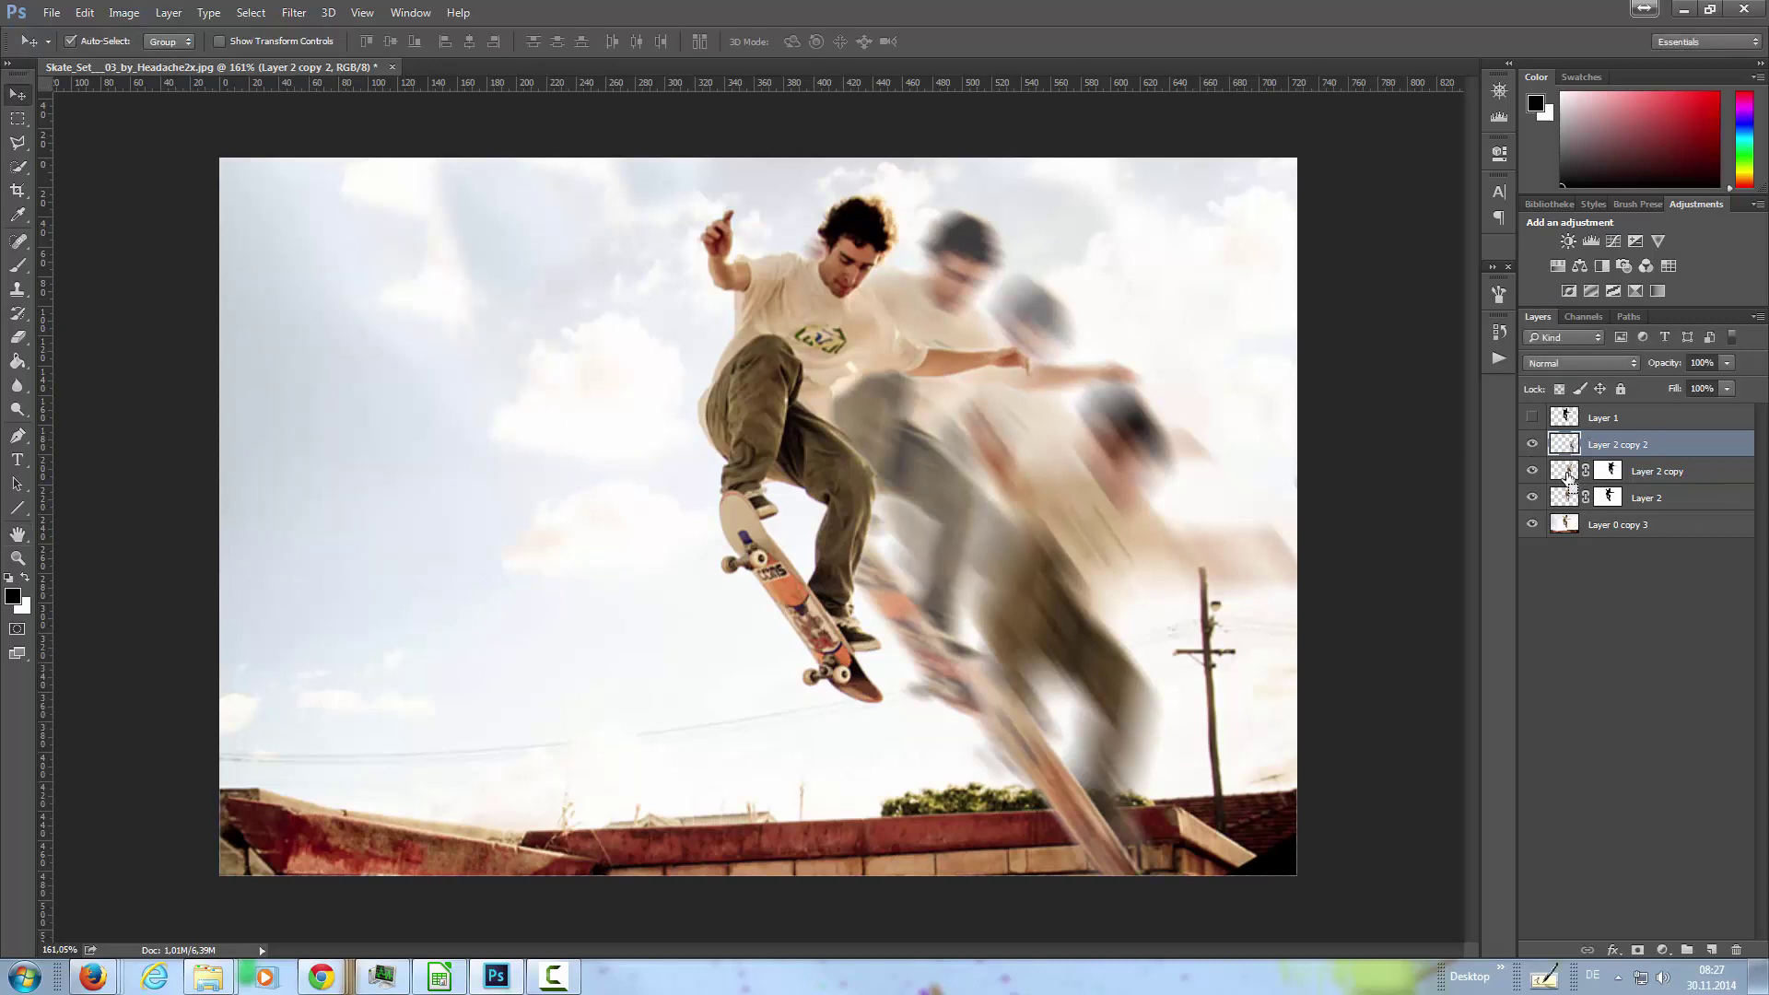
Step: Mask Layer 2 copy 2 with Layer 2 copy's outline, fade it to about 35%, then select Layer 2 copy
left_click(1569, 476, "ctrl")
left_click(1638, 952)
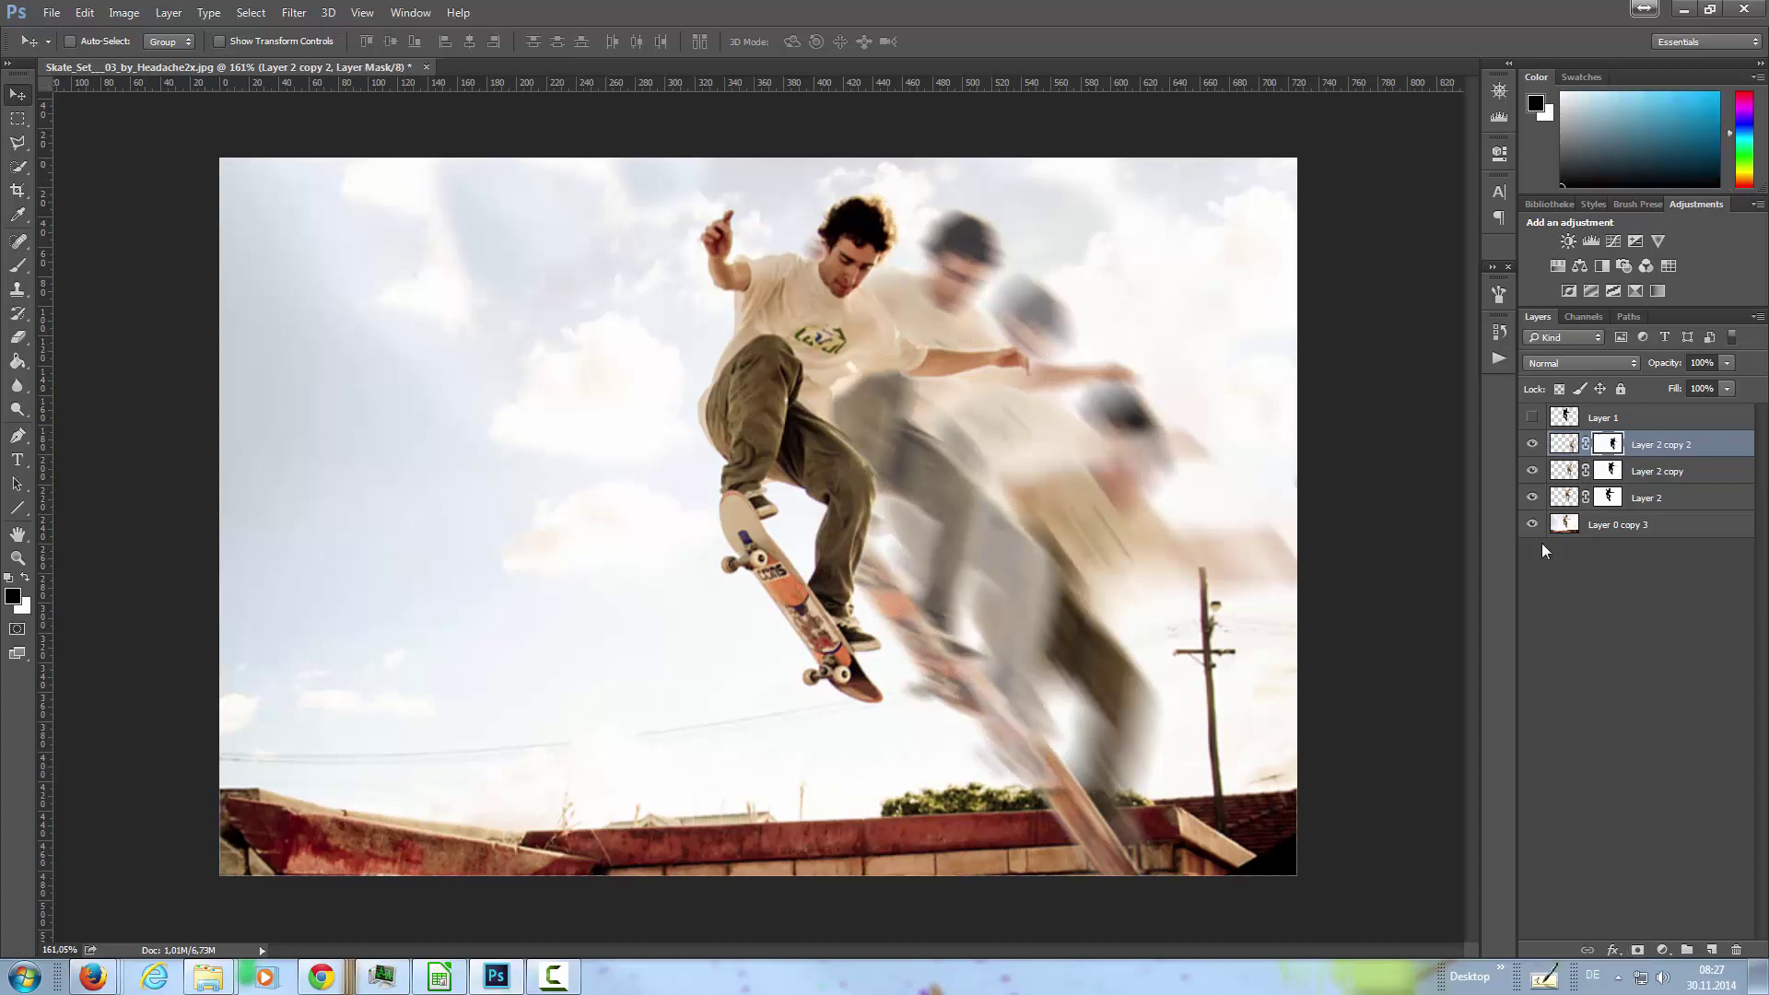
left_click(1728, 364)
left_click_drag(1686, 388, 1668, 389)
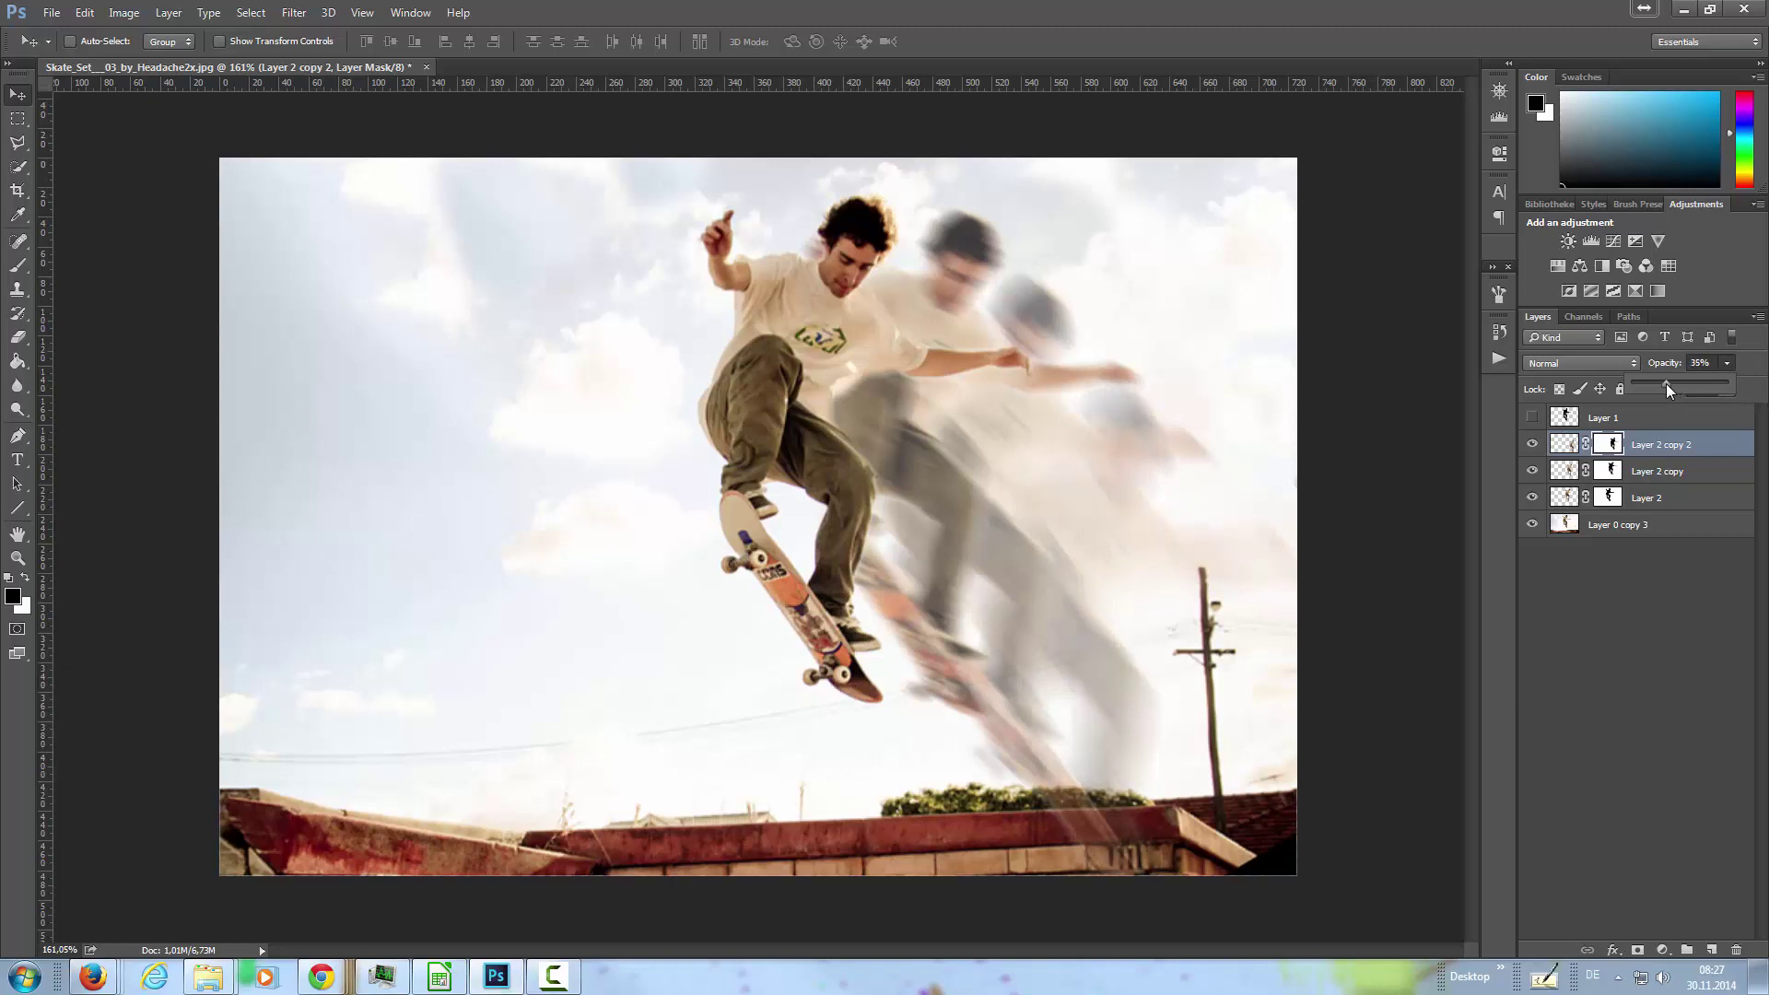
left_click(1654, 474)
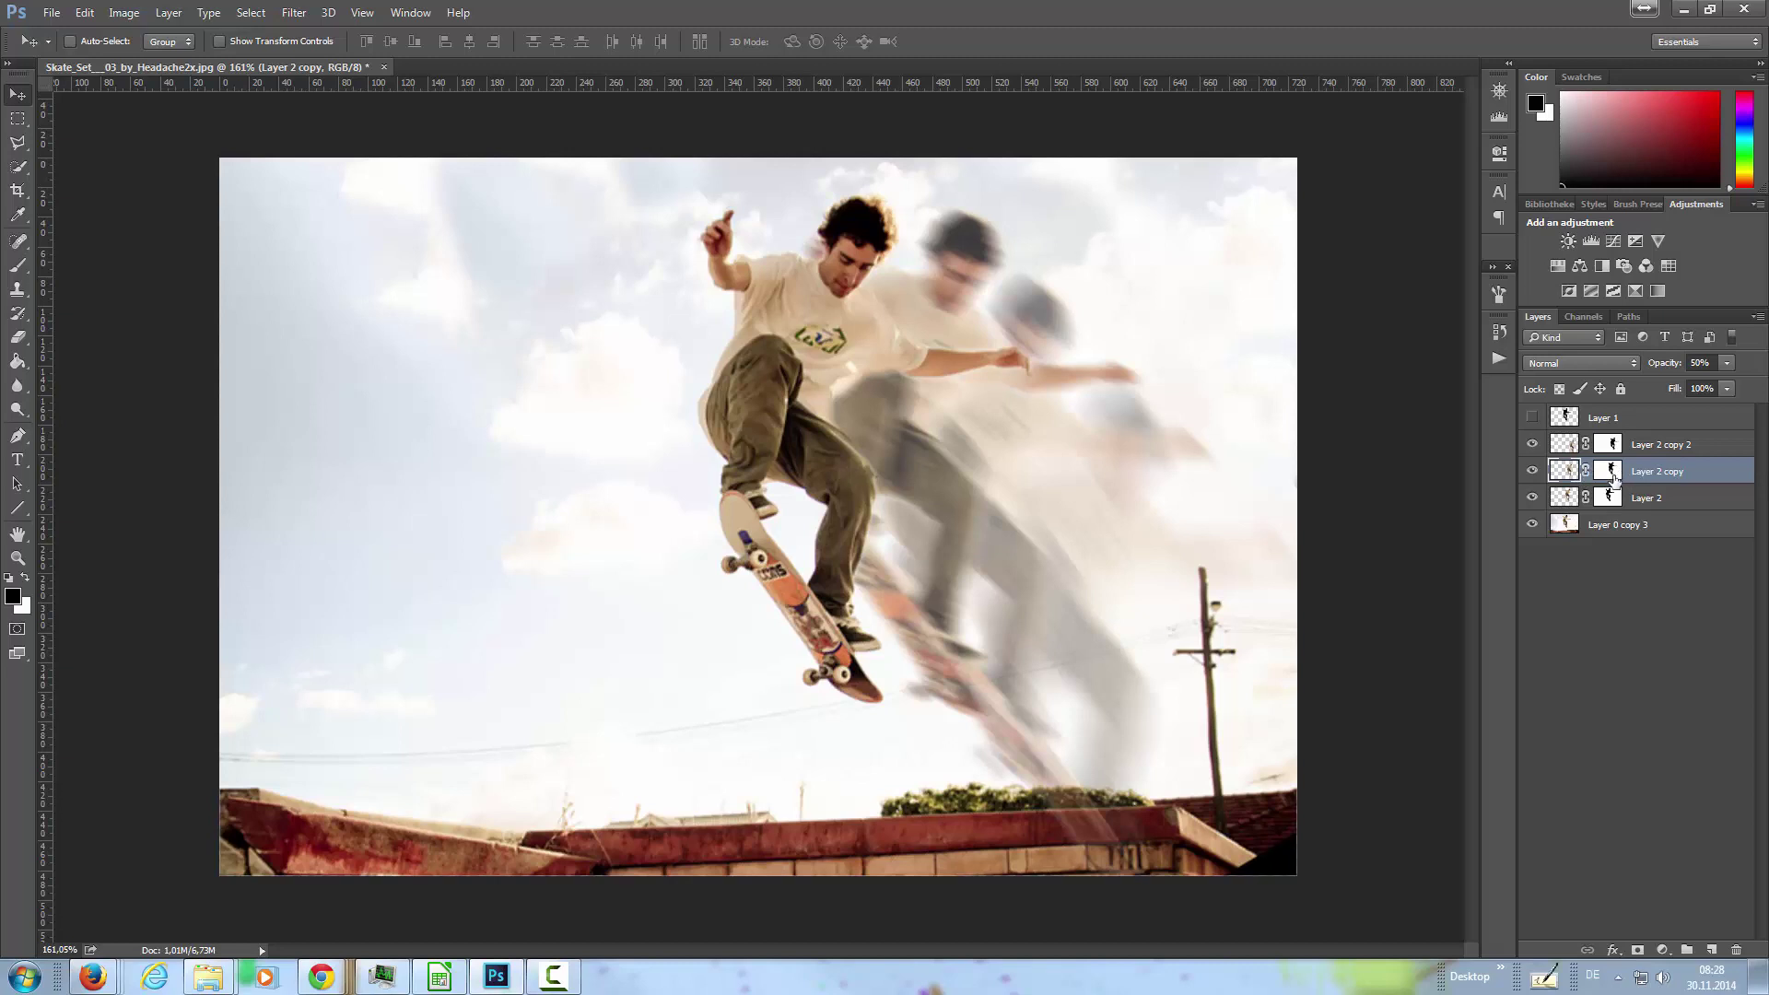
Step: With the Brush, paint a stroke over the wall on the current ghost's mask, then undo it
key("b")
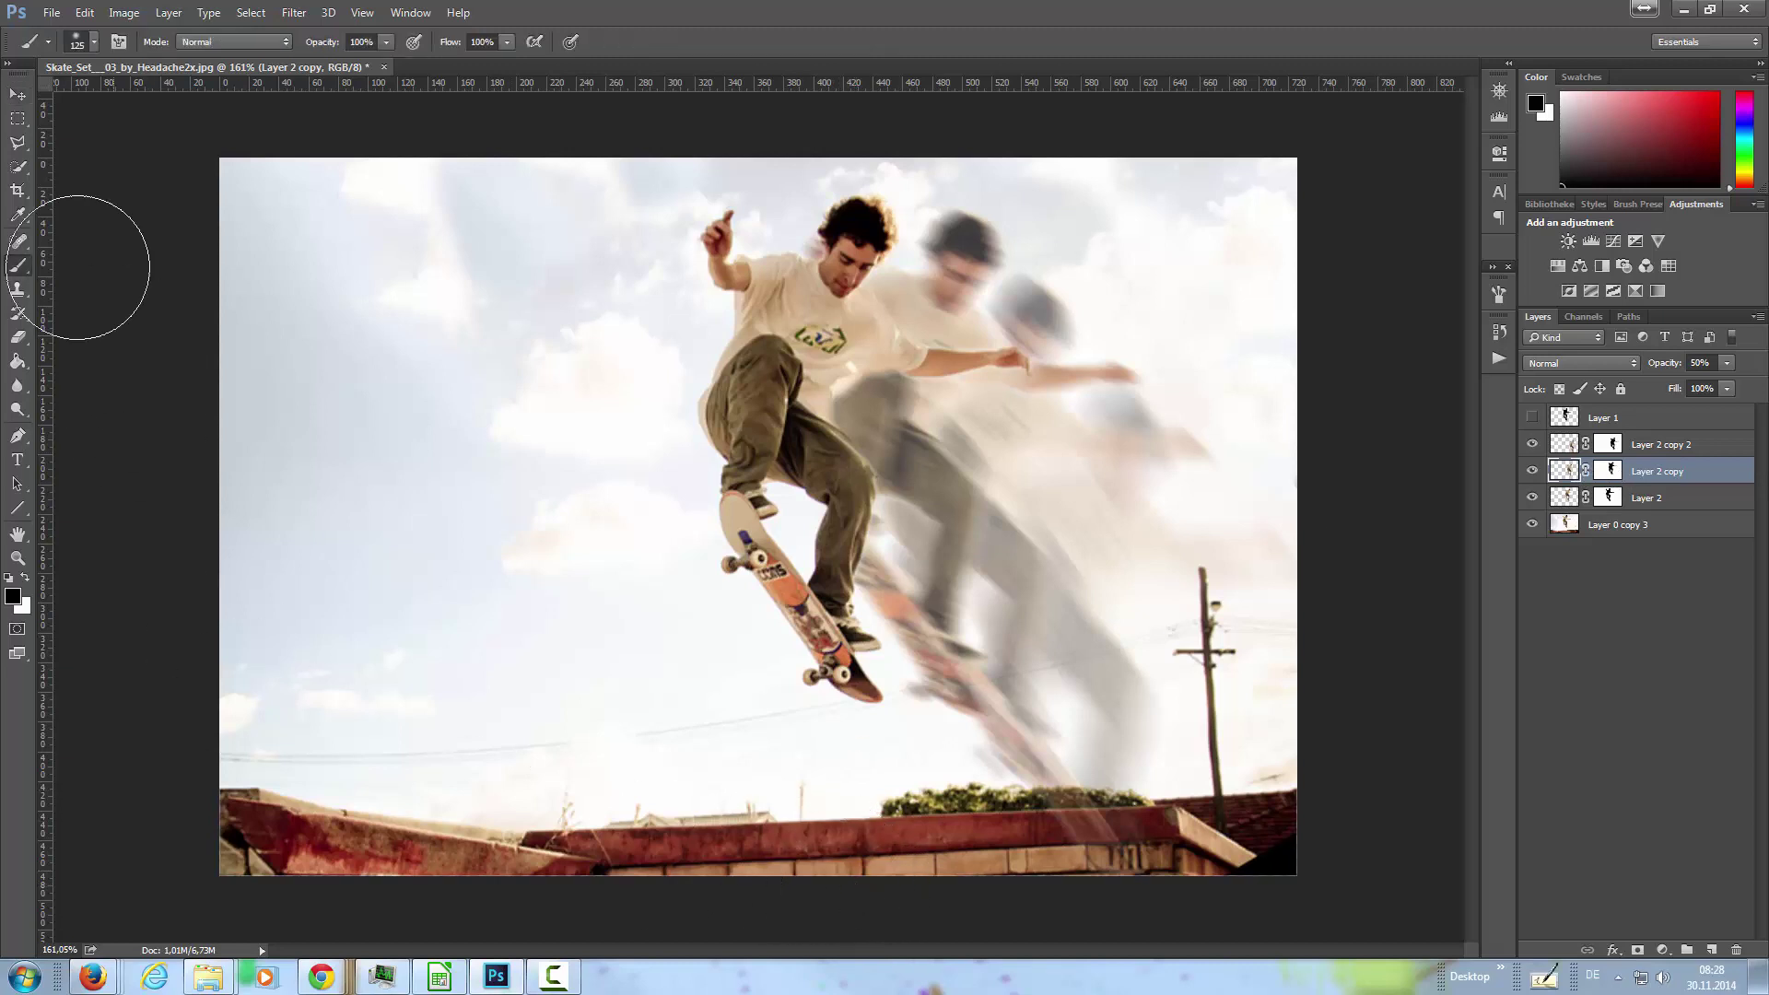
mouse_move(1146, 918)
left_mouse_down()
mouse_move(1000, 906)
mouse_move(1217, 872)
left_mouse_up()
key("ctrl+z")
Step: Paint black on the second and third copies' masks to hide those ghosts over the wall
left_click(1609, 470)
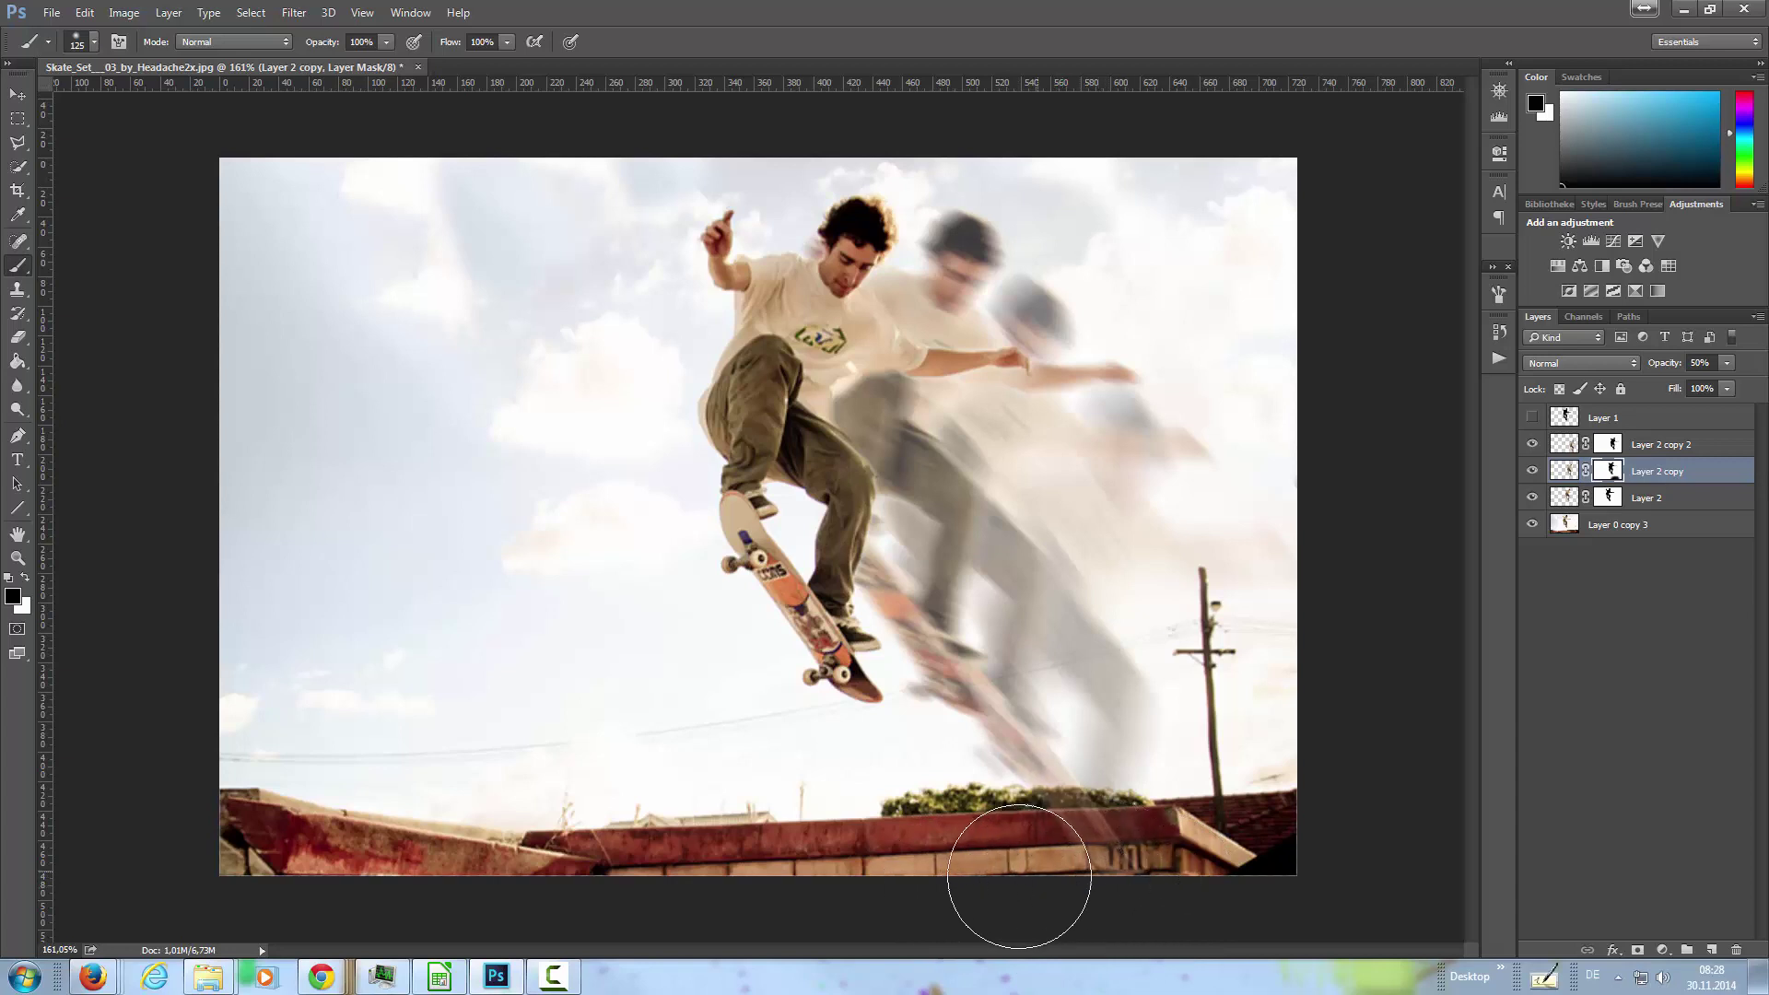
mouse_move(897, 890)
left_mouse_down()
mouse_move(1066, 888)
mouse_move(811, 889)
left_mouse_up()
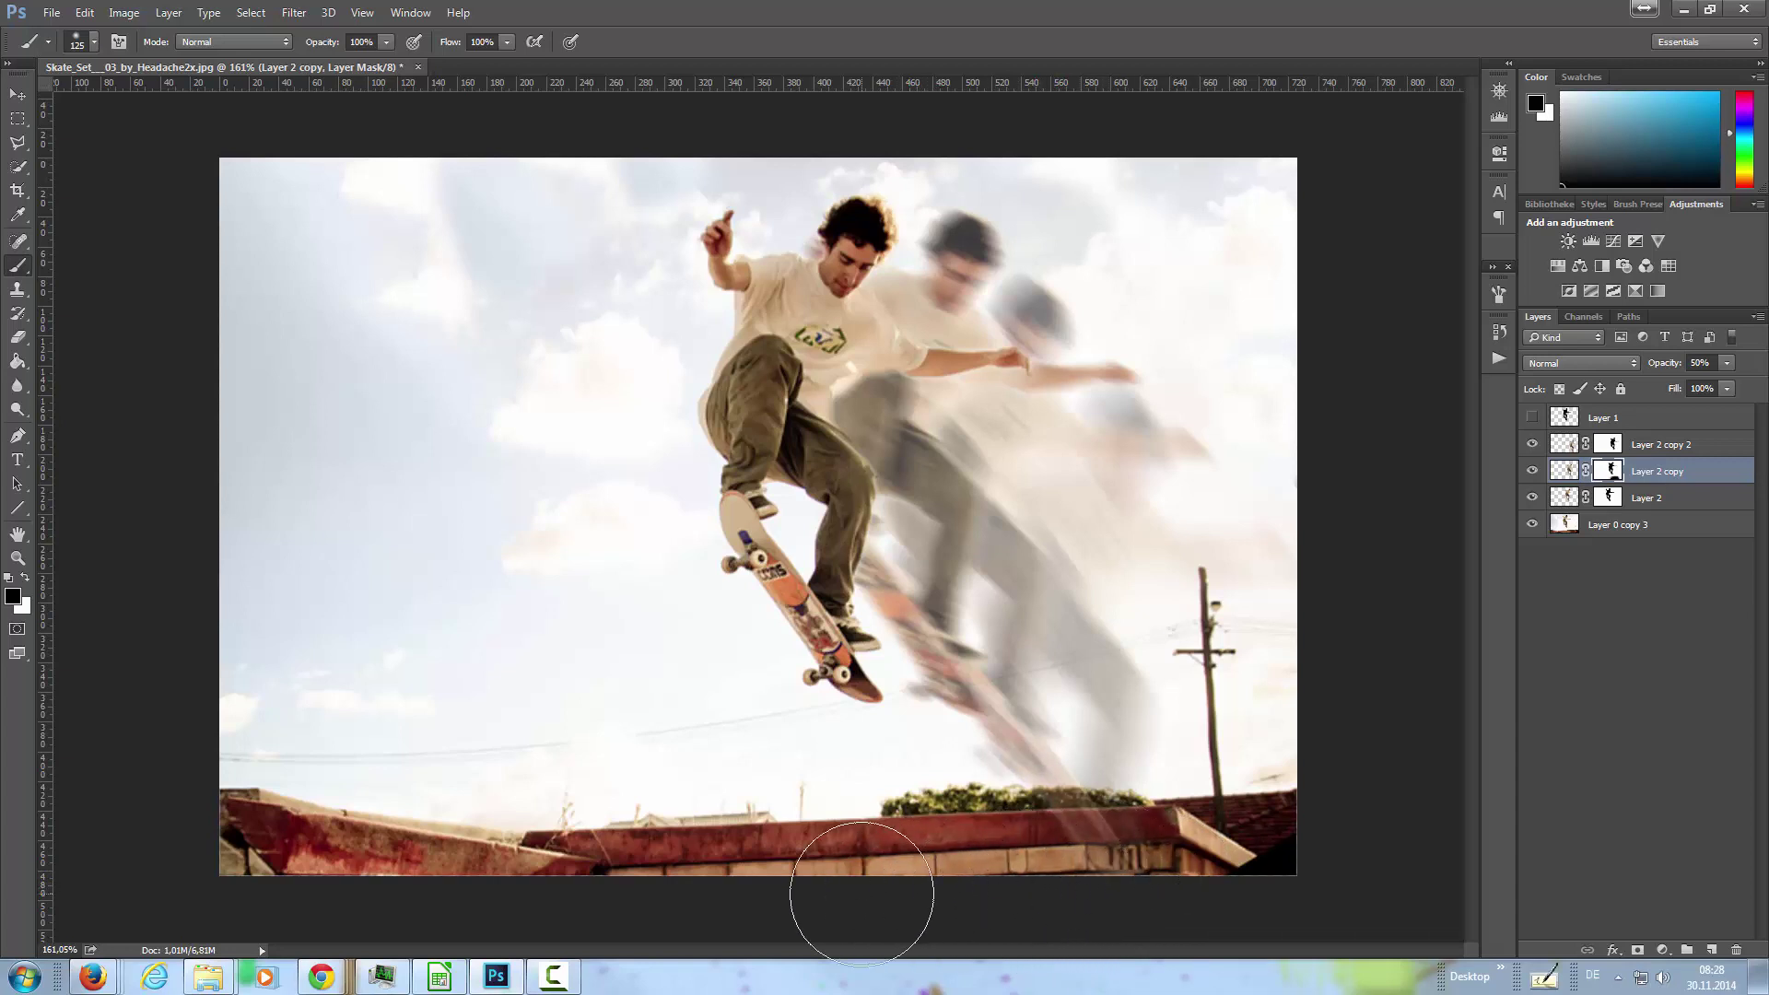
left_click(1602, 451)
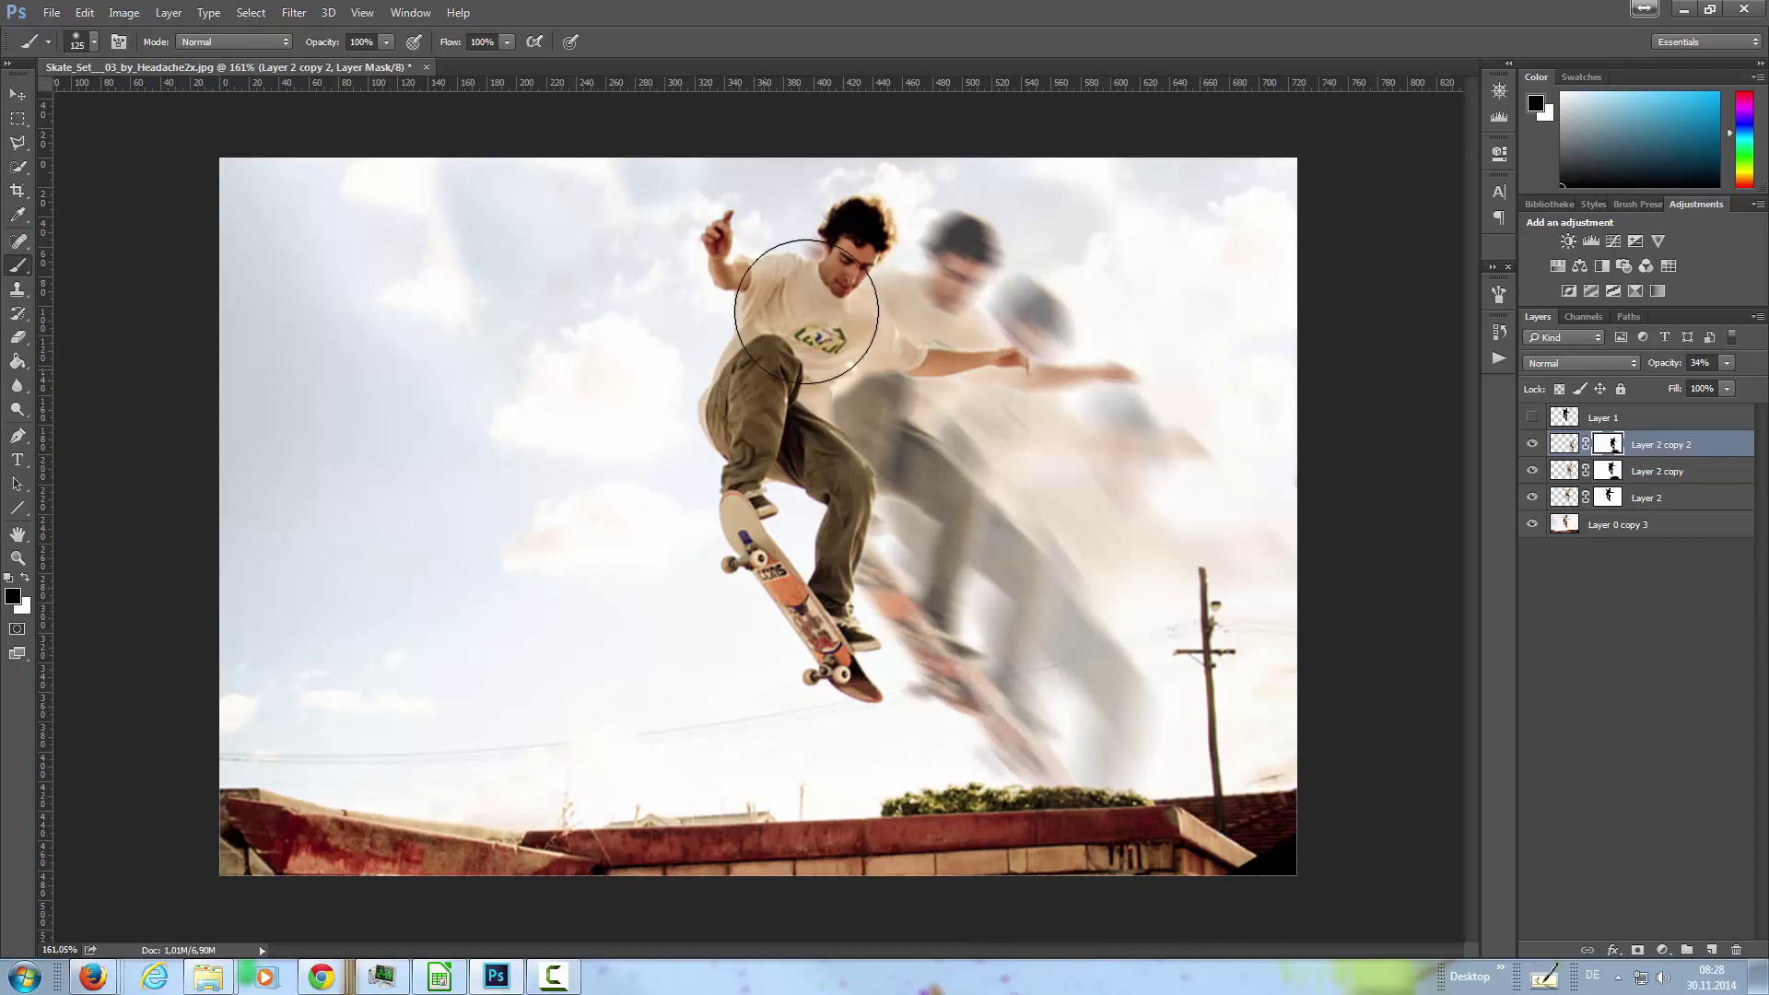
left_click_drag(1143, 765, 1169, 848)
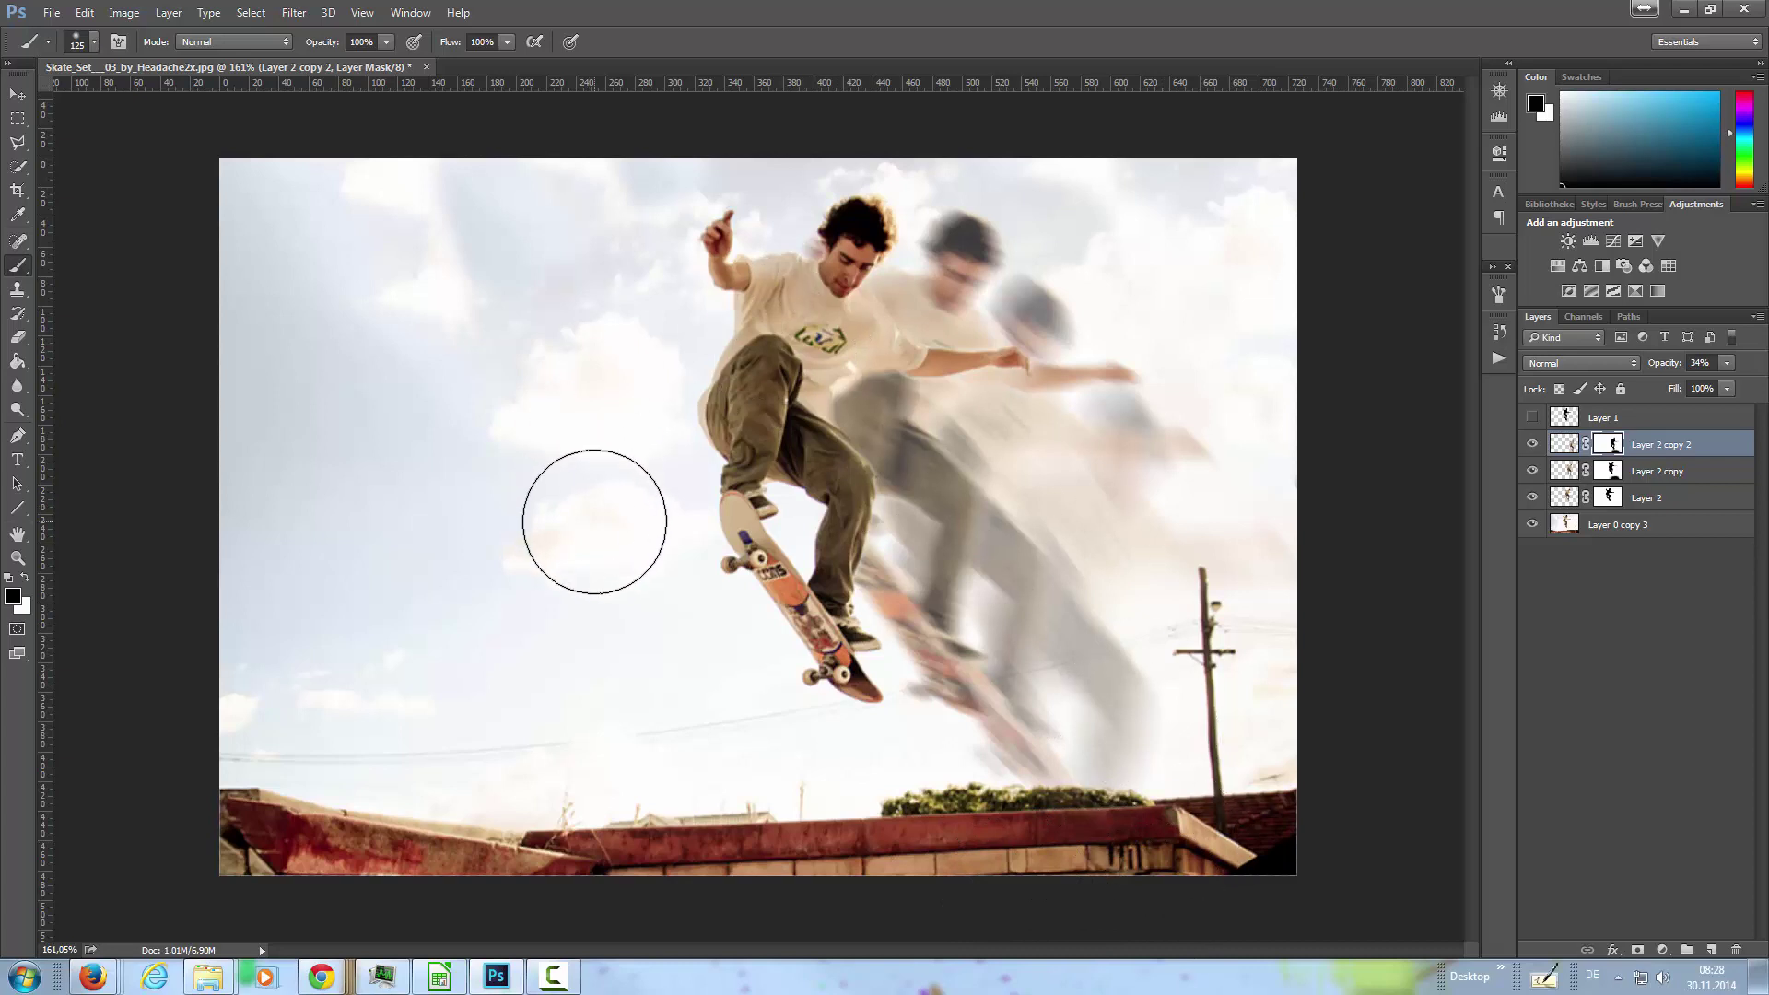